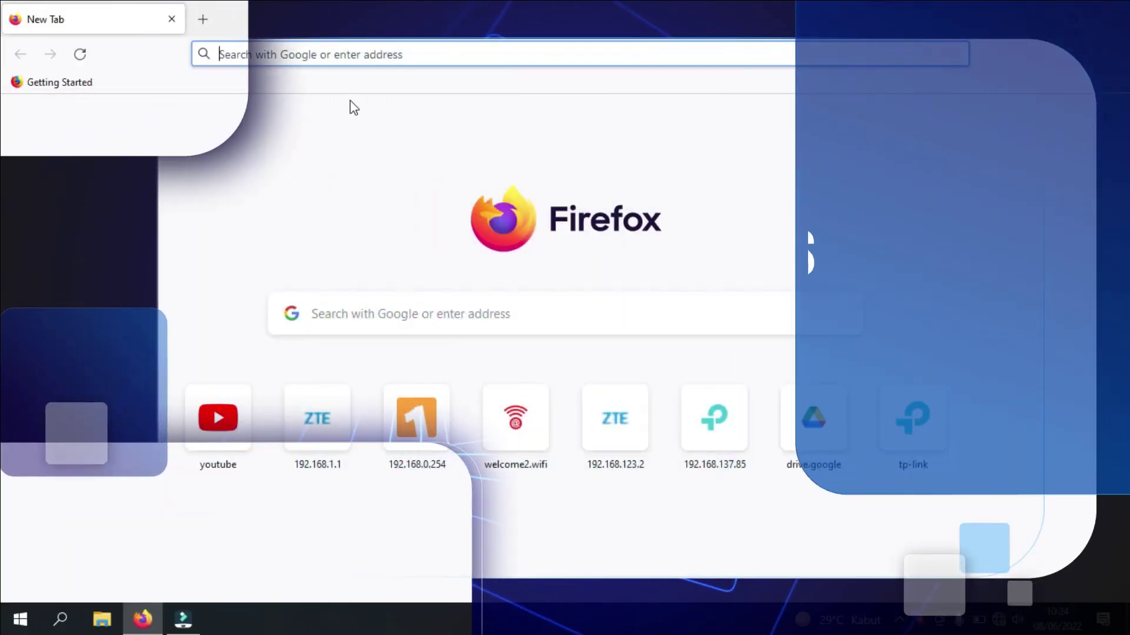
# Load the router login page at 192.168.1.1 in Firefox
pyautogui.write('192.168')
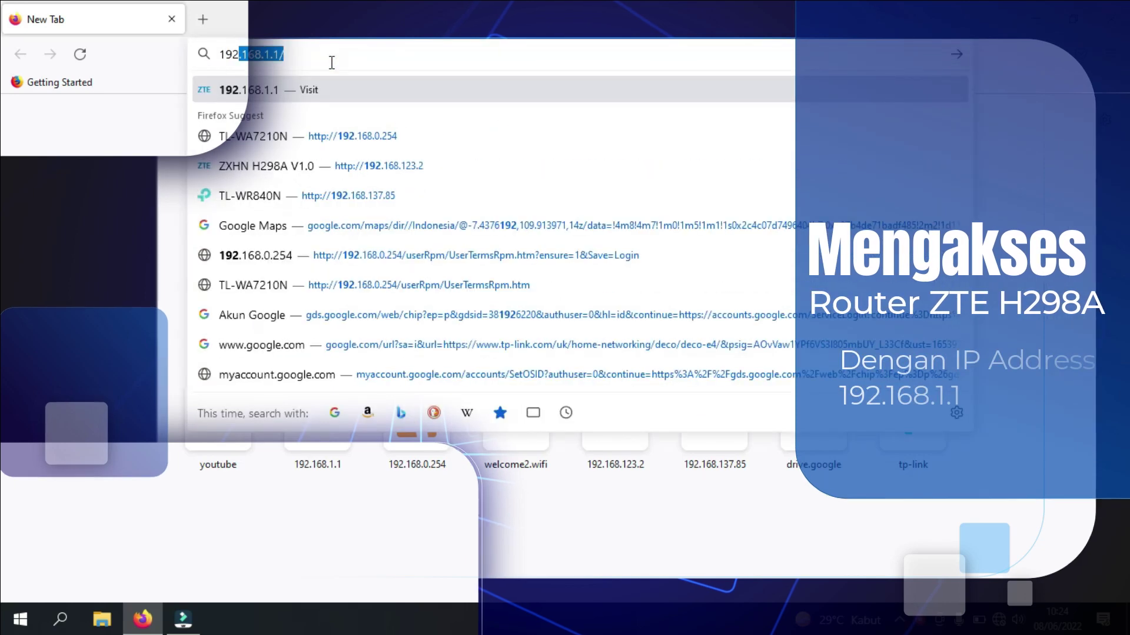
pyautogui.write('.1.1')
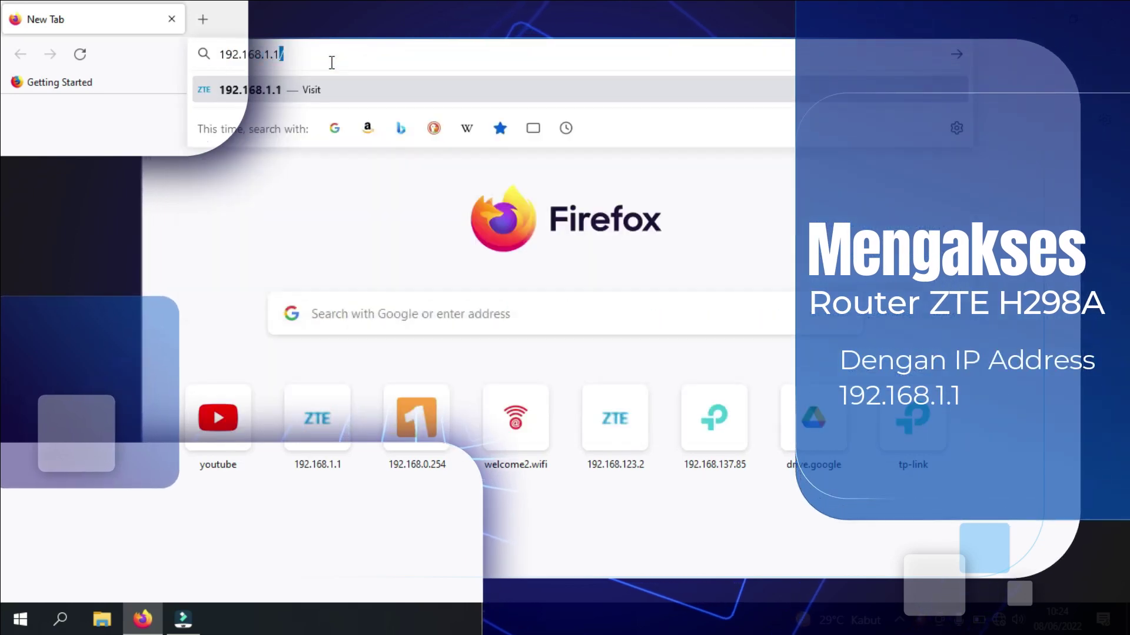
pyautogui.press('Return')
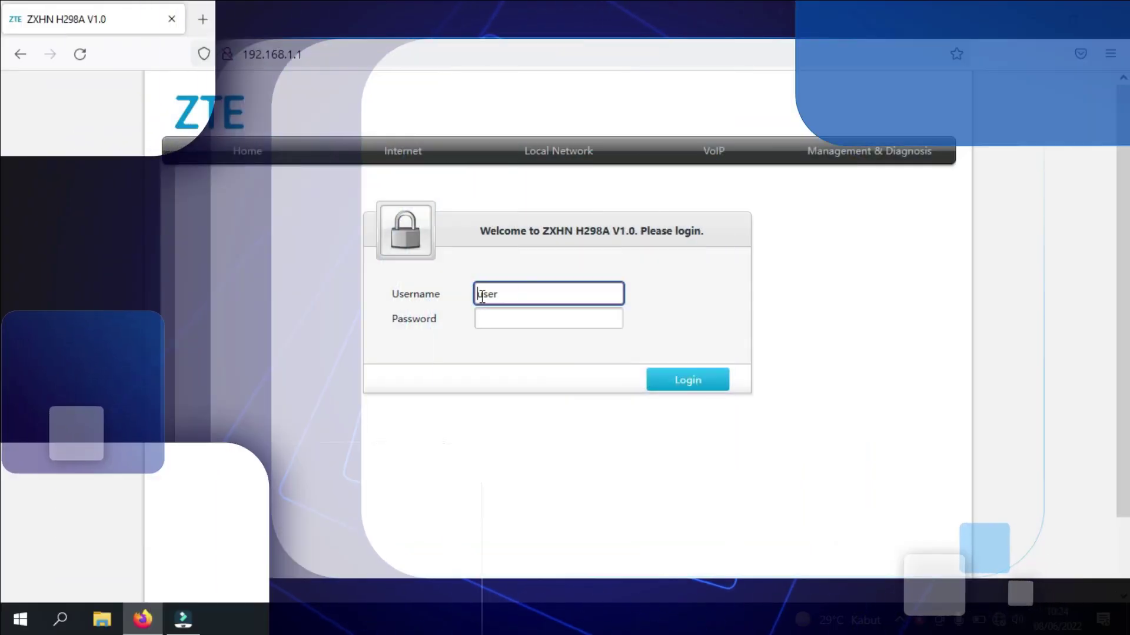
# Log in with the administrator username and password, and decline Firefox's offer to save the login
pyautogui.doubleClick(502, 293)
pyautogui.write('a')
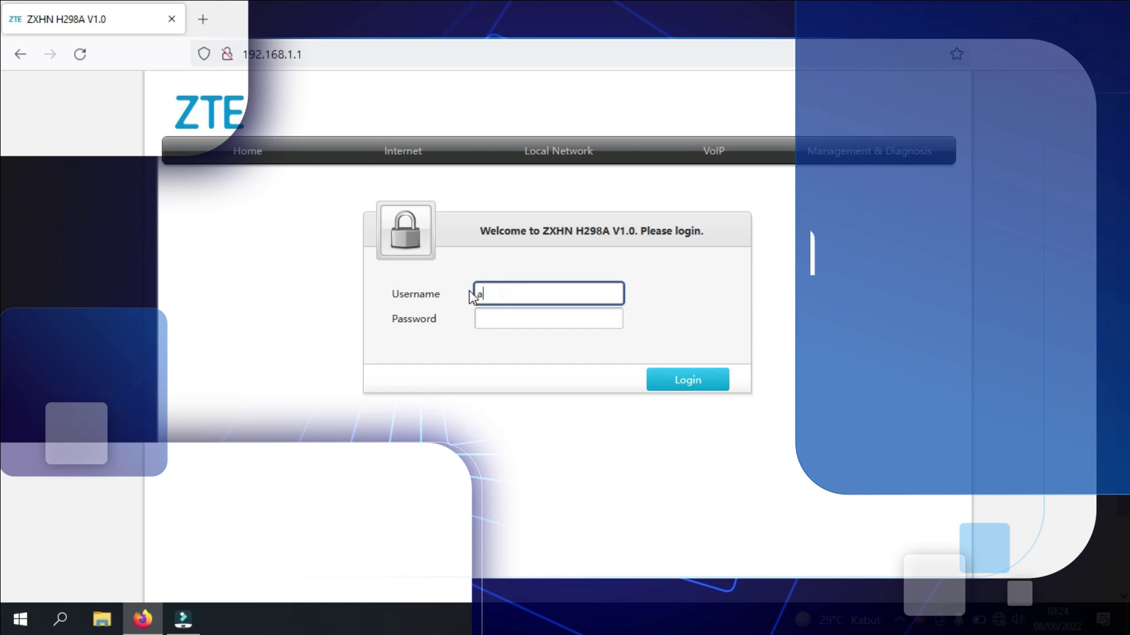
pyautogui.write('dmin')
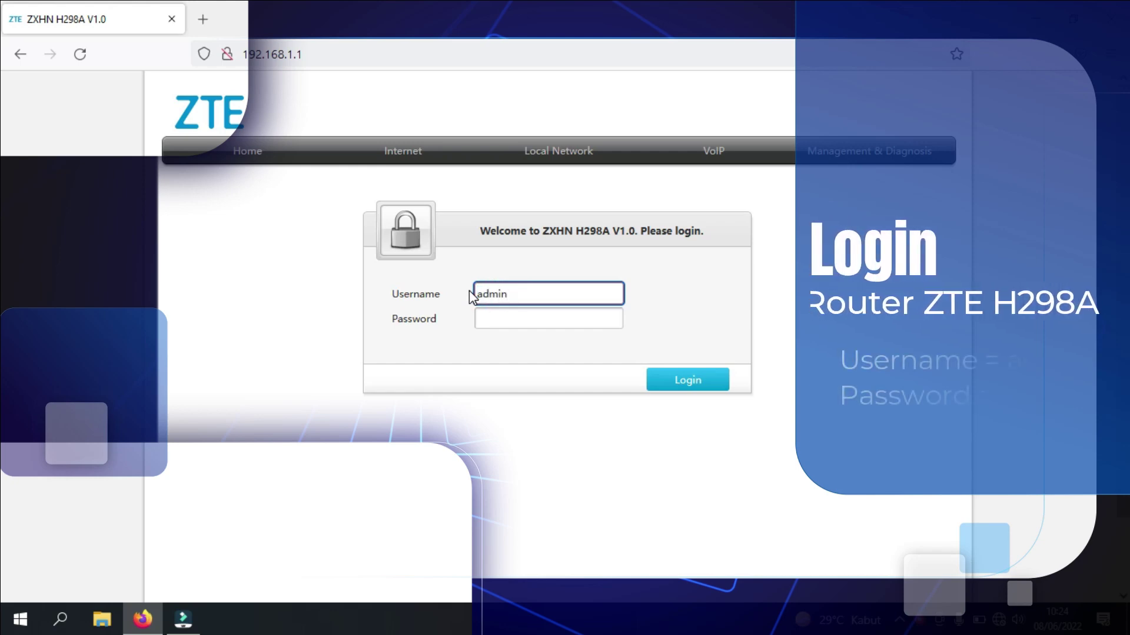
pyautogui.press('Tab')
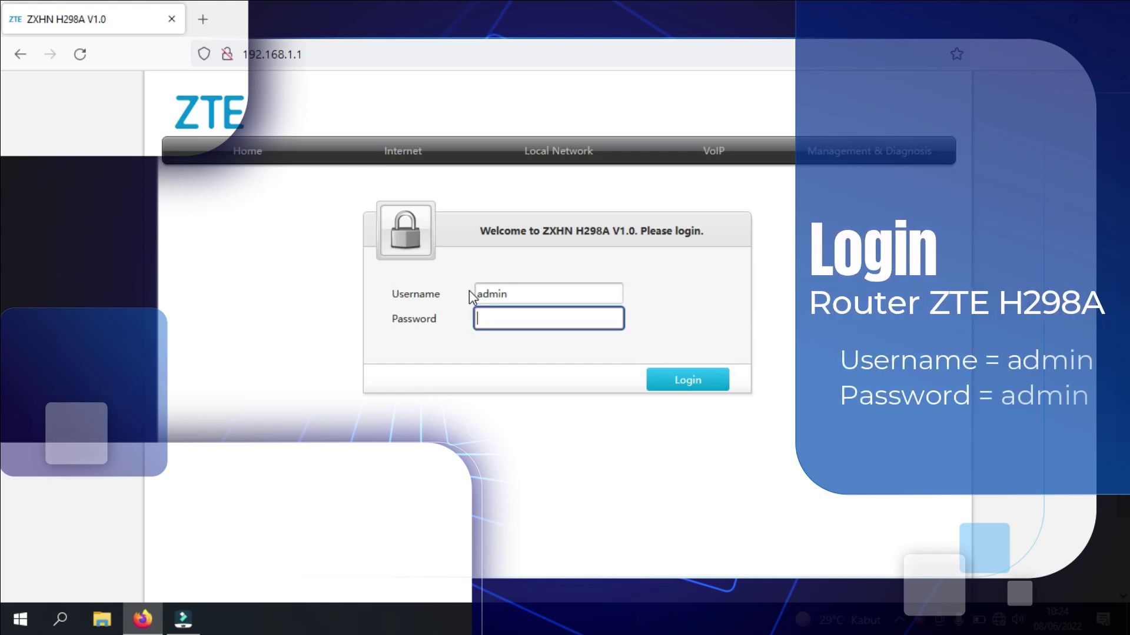
pyautogui.write('admin')
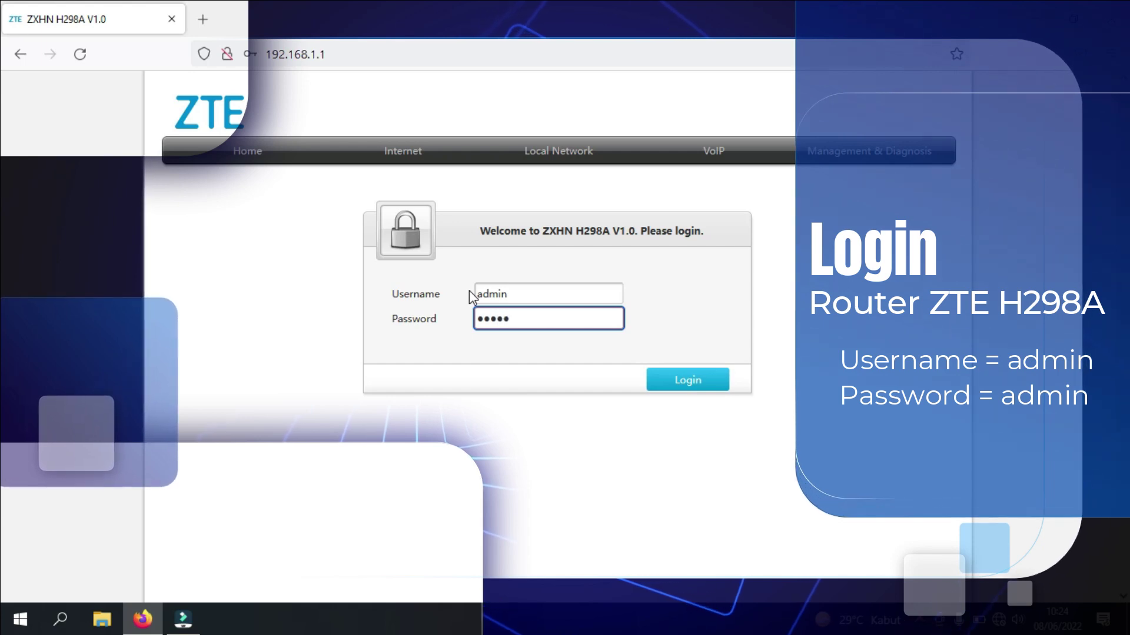
pyautogui.press('Return')
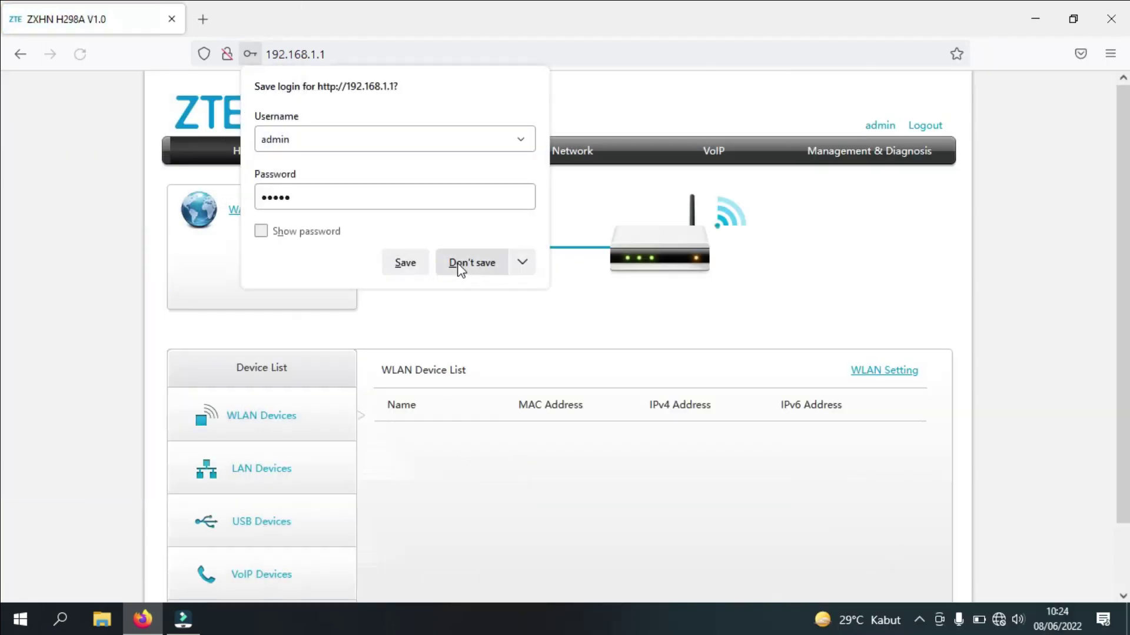
pyautogui.click(457, 263)
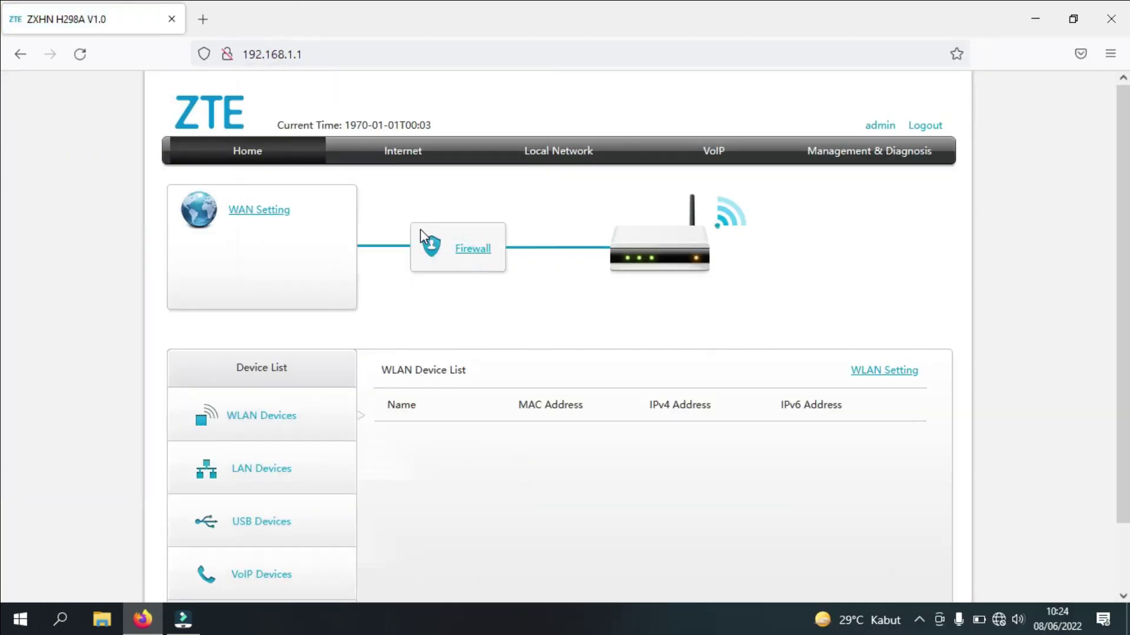
pyautogui.click(284, 156)
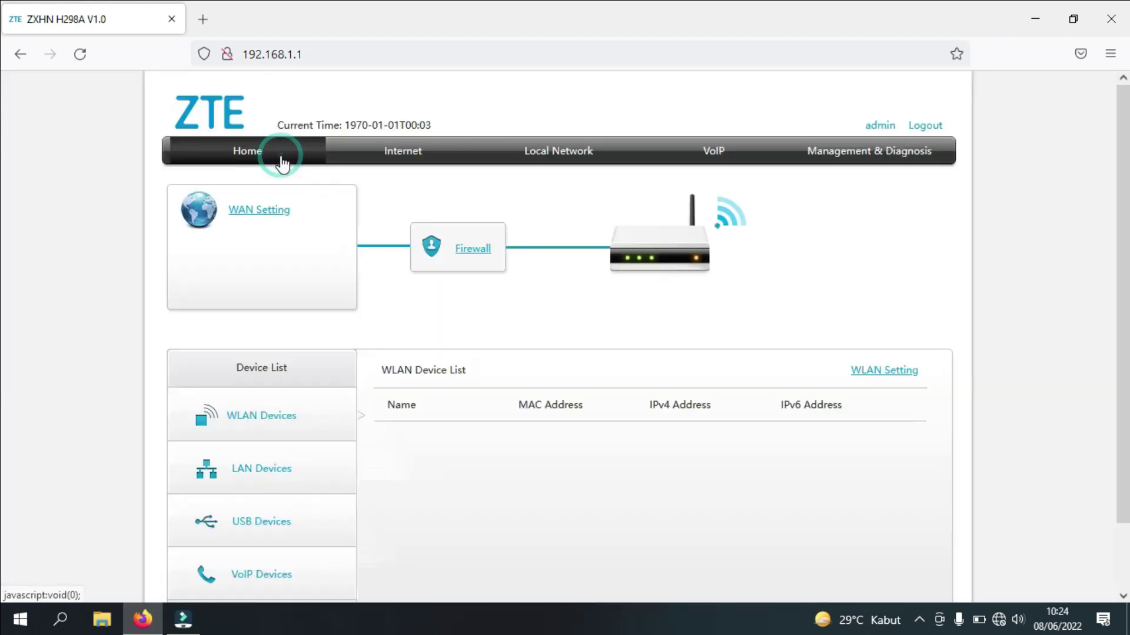
pyautogui.click(393, 163)
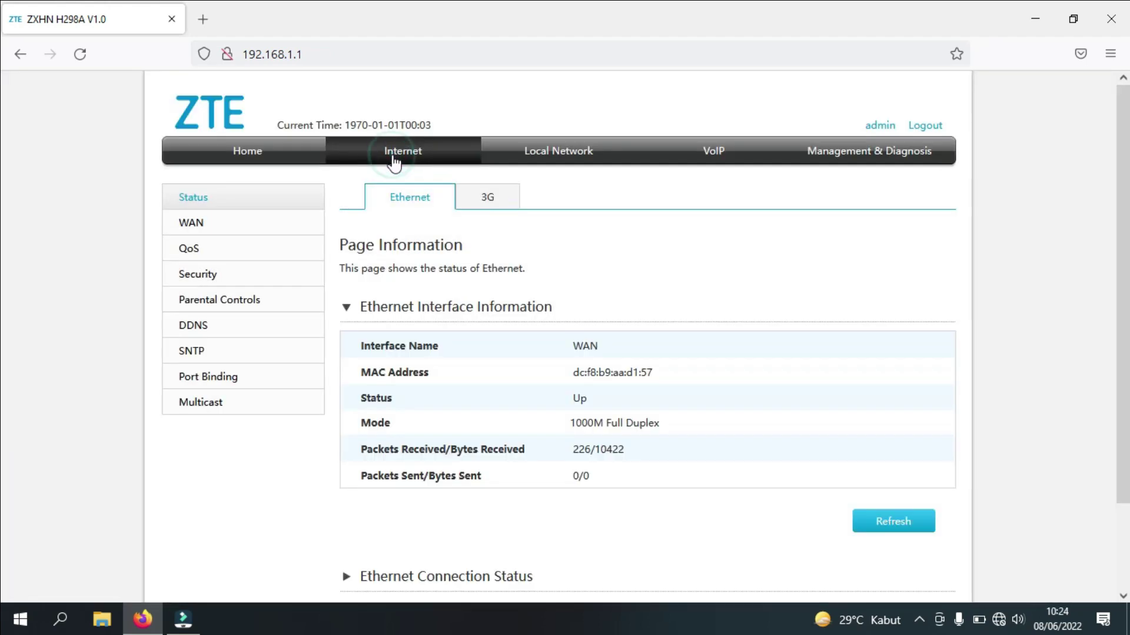
pyautogui.click(546, 162)
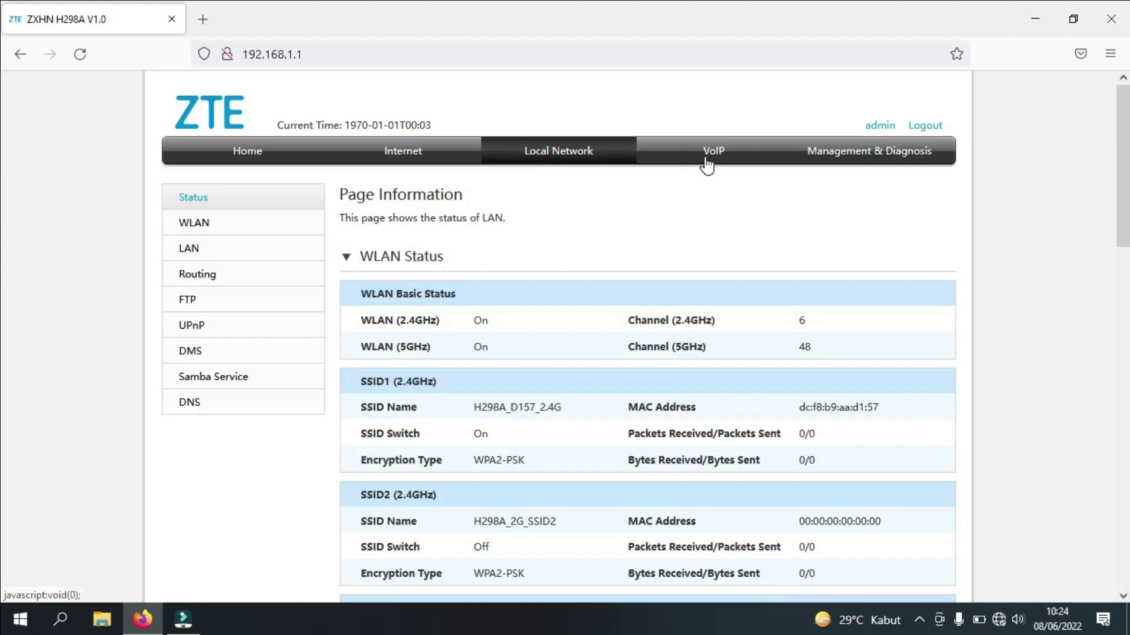
pyautogui.click(707, 166)
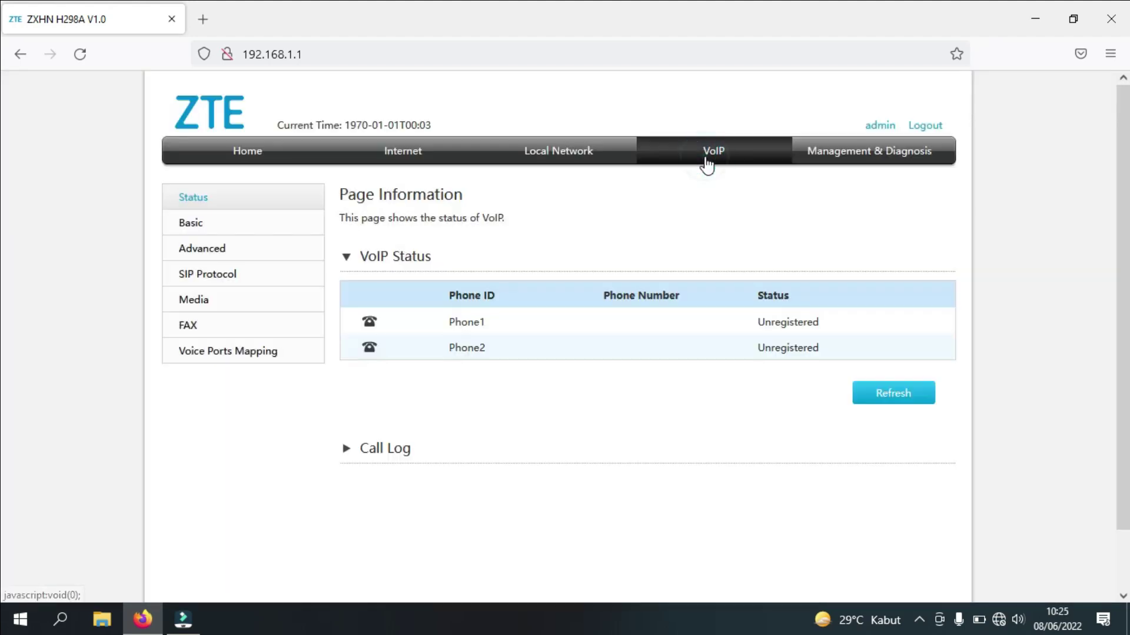
pyautogui.click(833, 167)
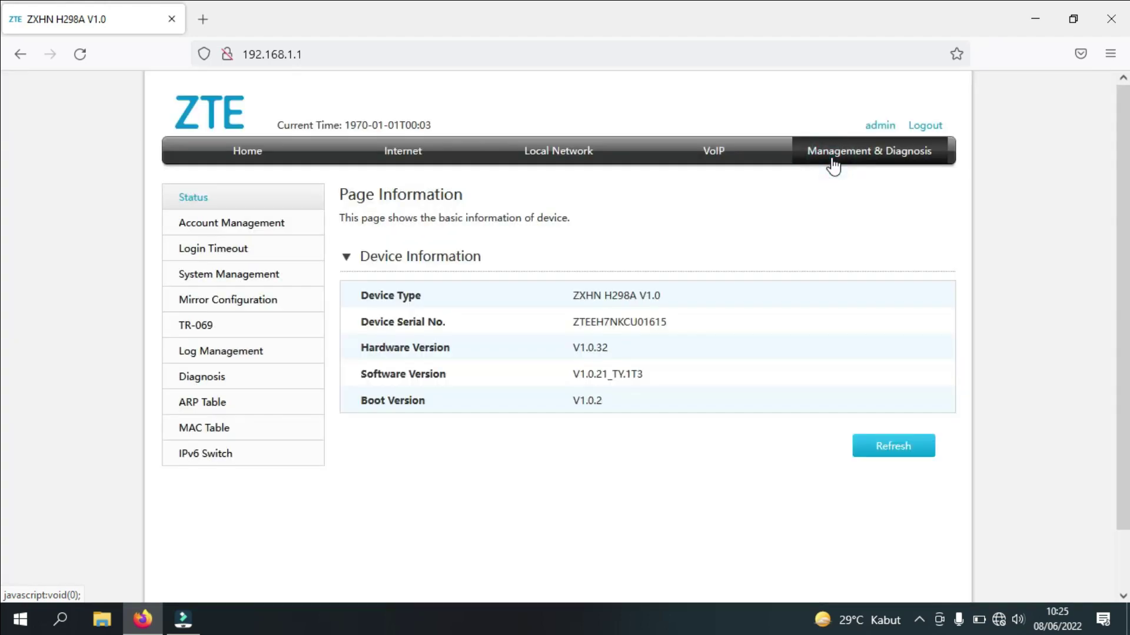
pyautogui.click(277, 170)
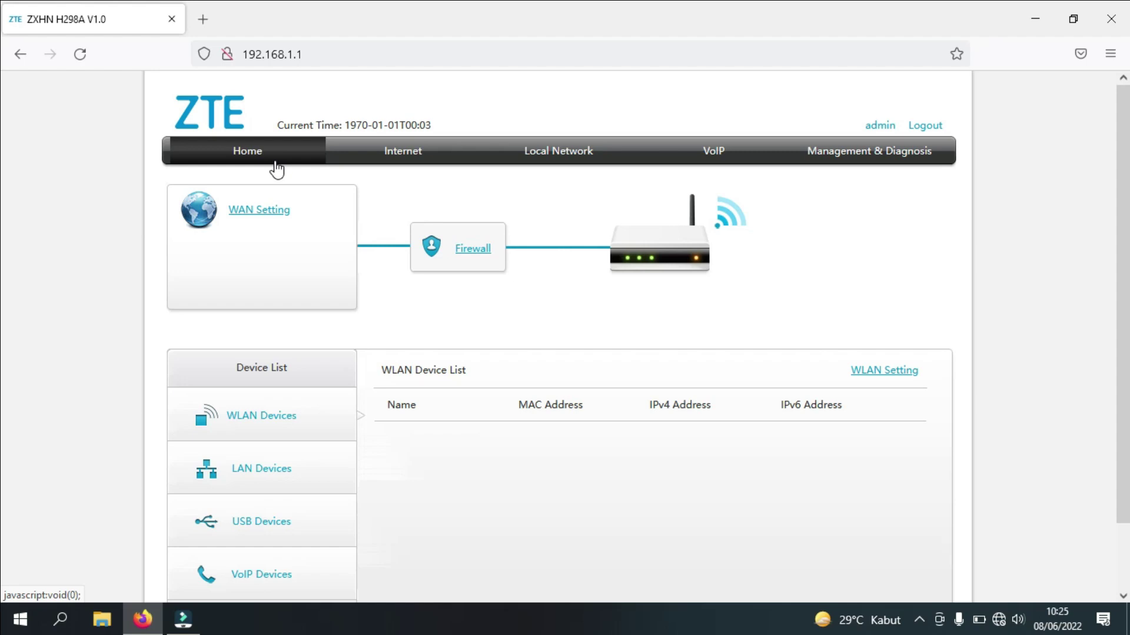
# In Internet > WAN, enter 'ClientIndihome' as the new Ethernet connection's name
pyautogui.click(403, 155)
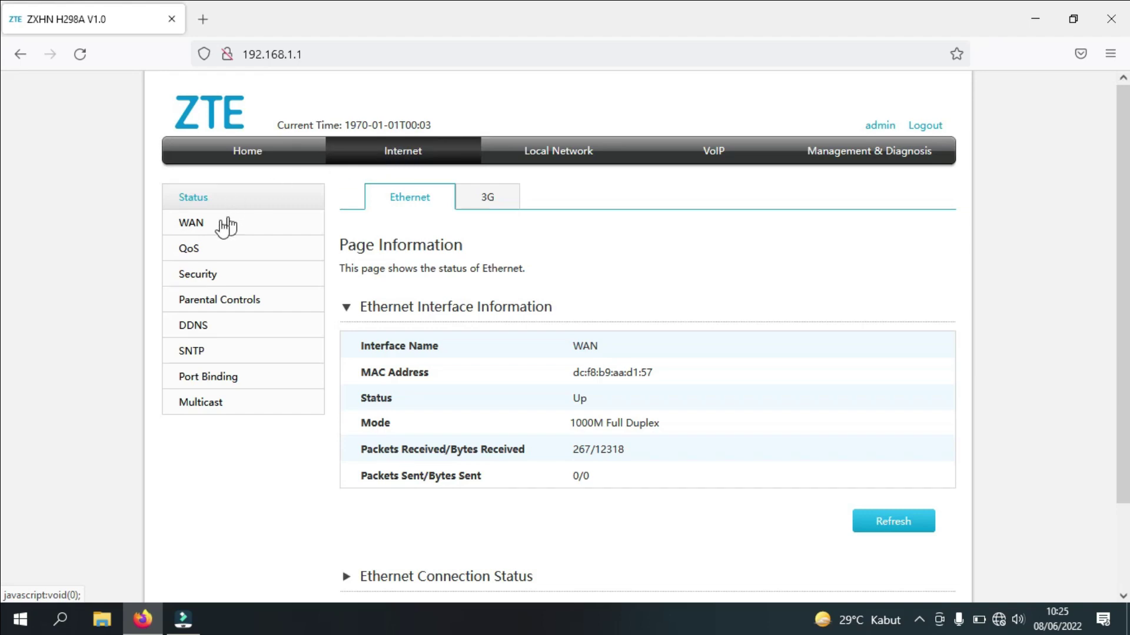
pyautogui.click(203, 224)
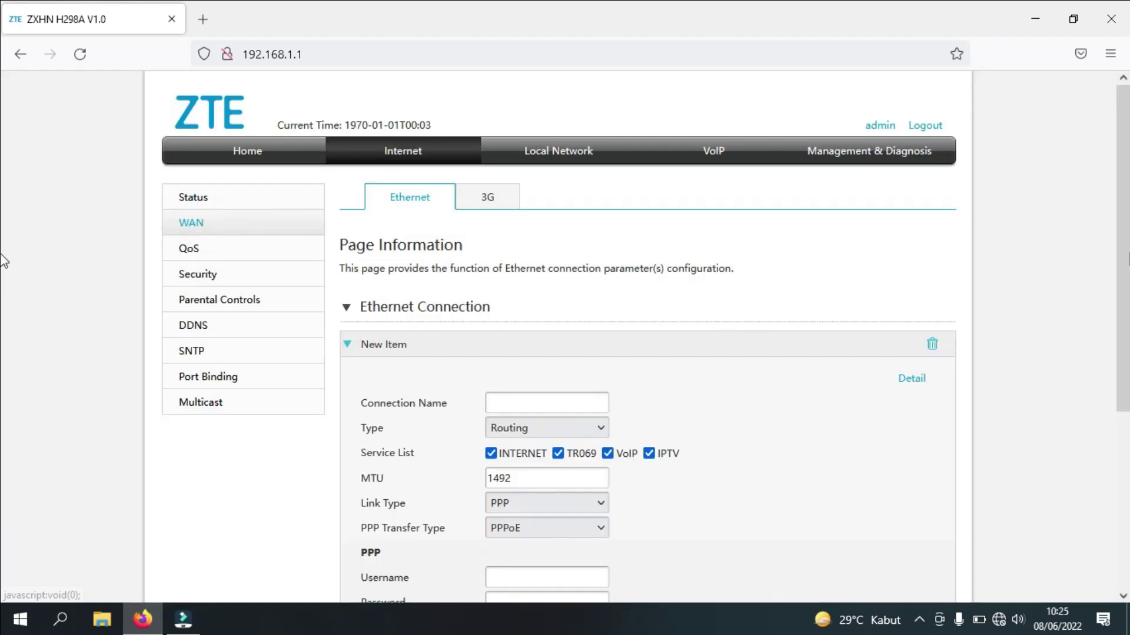
pyautogui.scroll(-2, 3, 351)
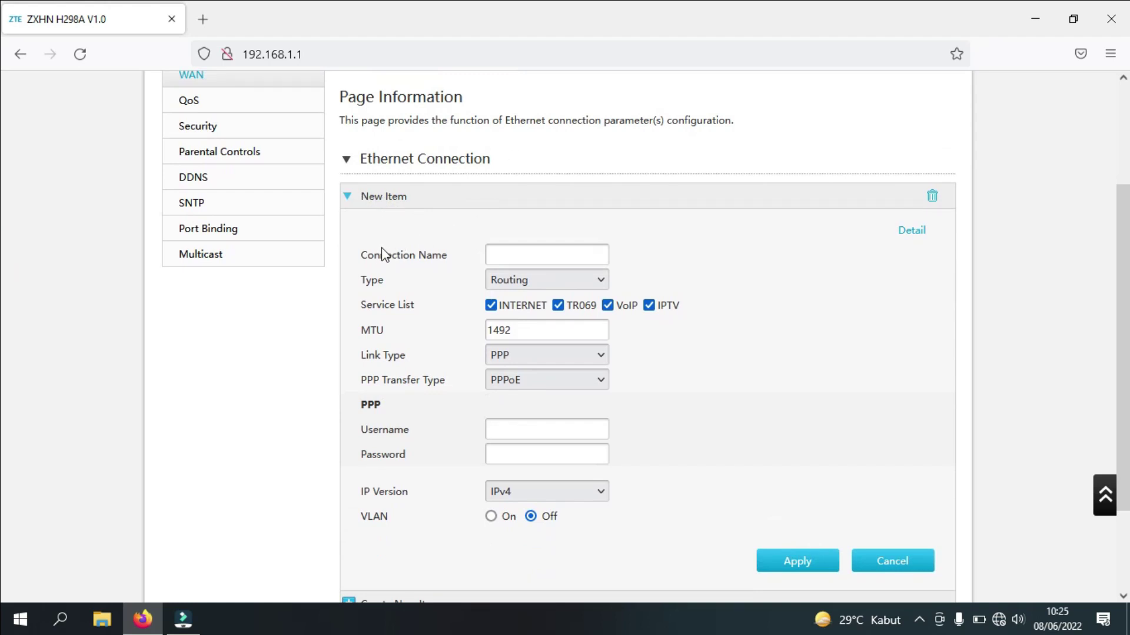
pyautogui.click(518, 254)
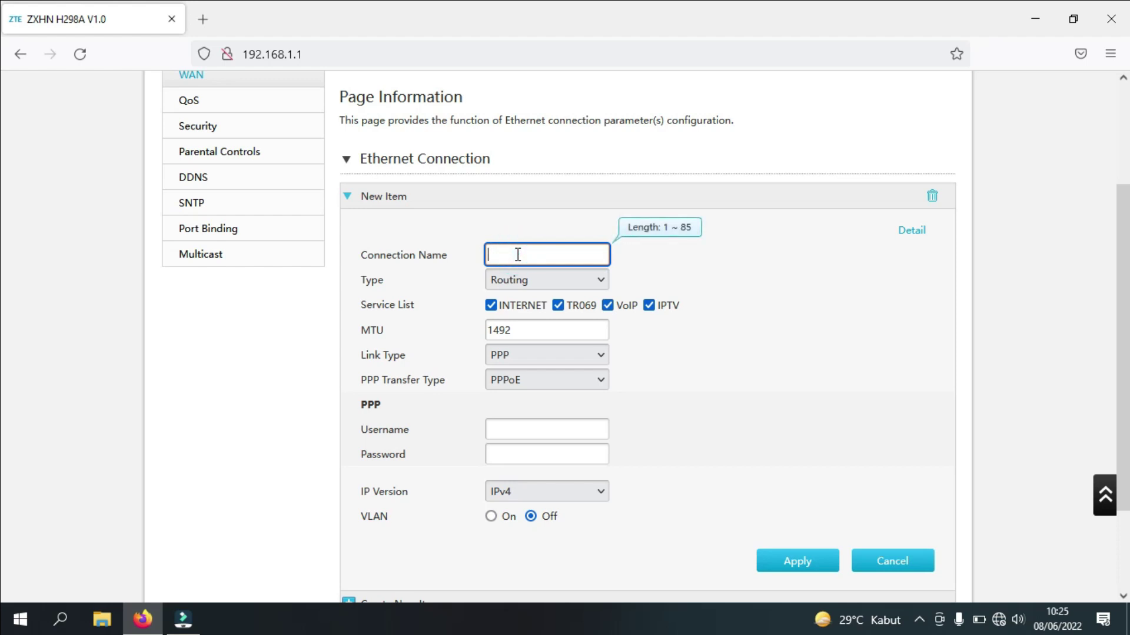
pyautogui.write('ClientIndihome')
pyautogui.moveTo(491, 253); pyautogui.dragTo(575, 251)
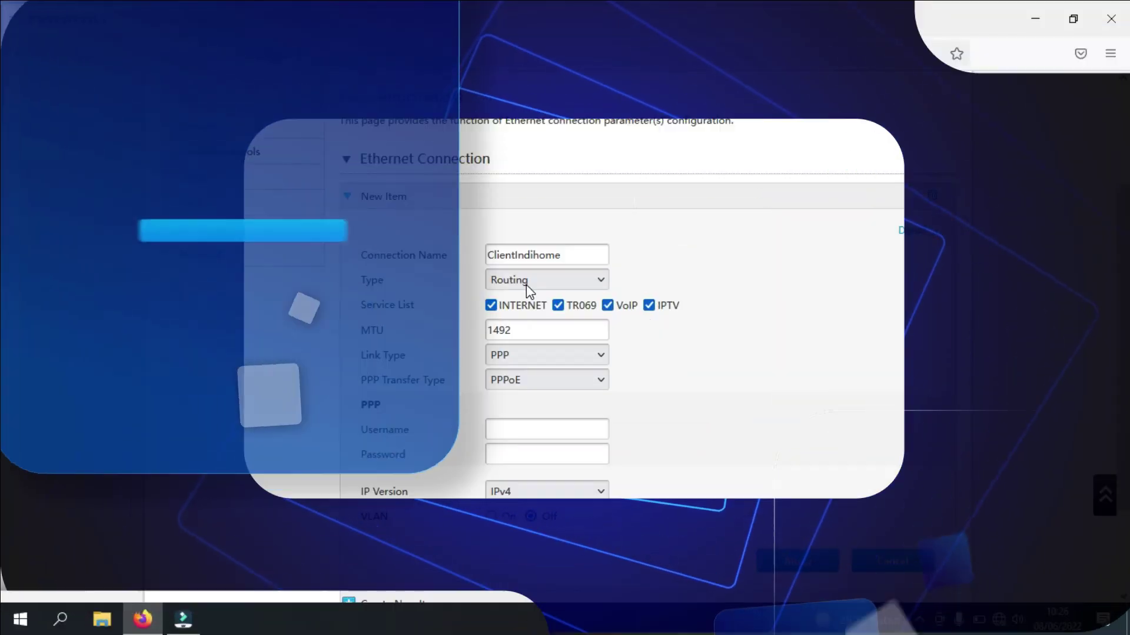
pyautogui.click(526, 285)
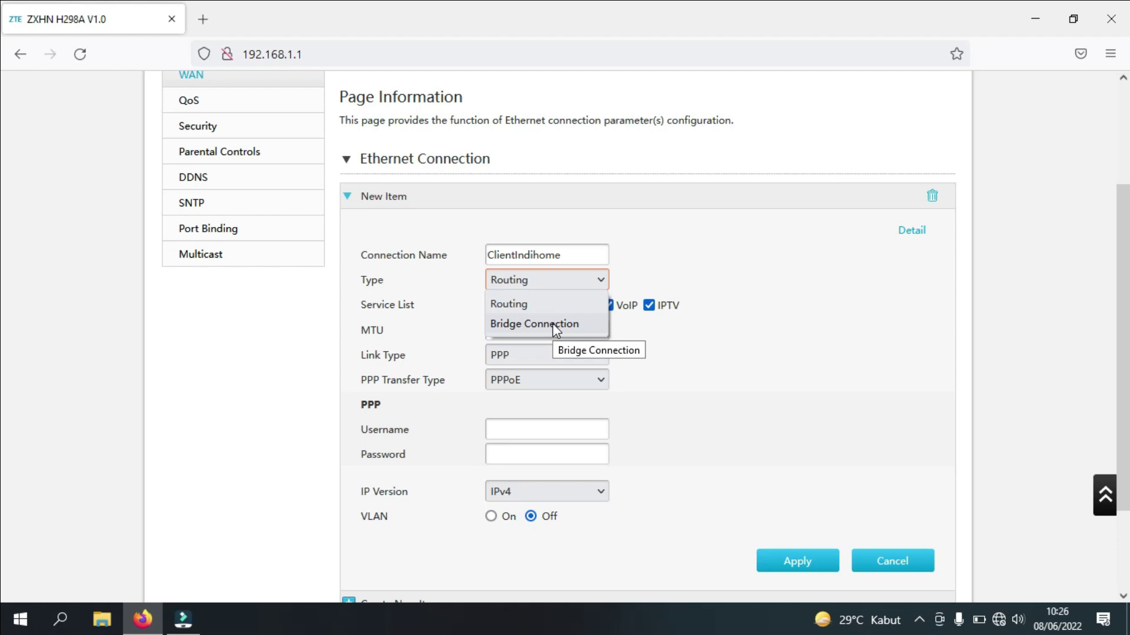
# Keep the Routing type, drop the TR069 and VoIP services, and set the link type to IP
pyautogui.click(526, 305)
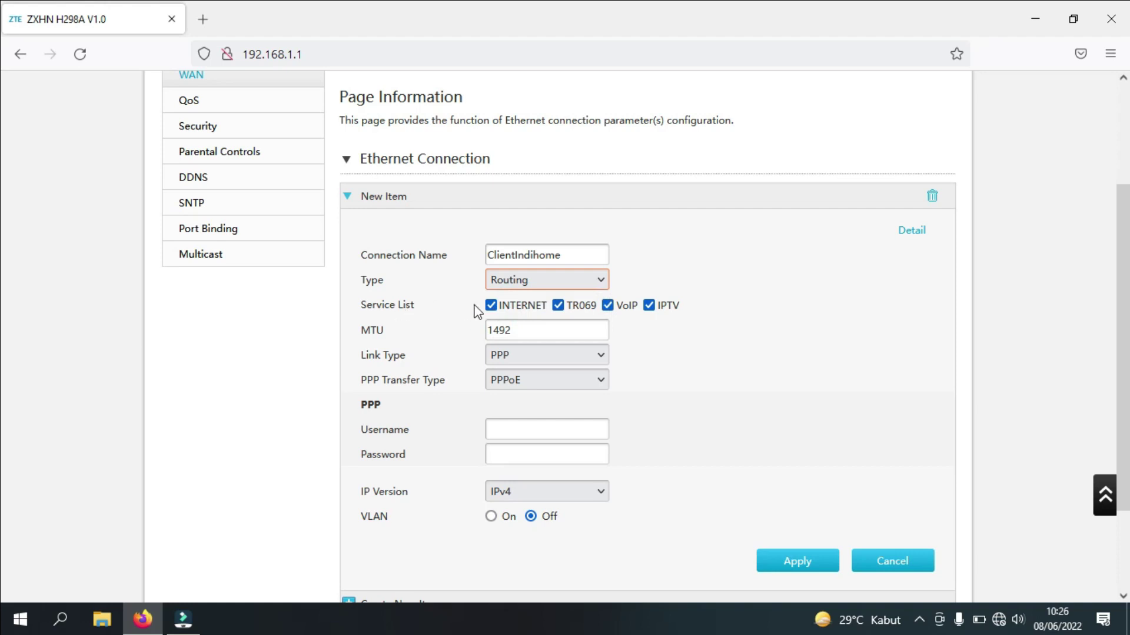
pyautogui.click(558, 306)
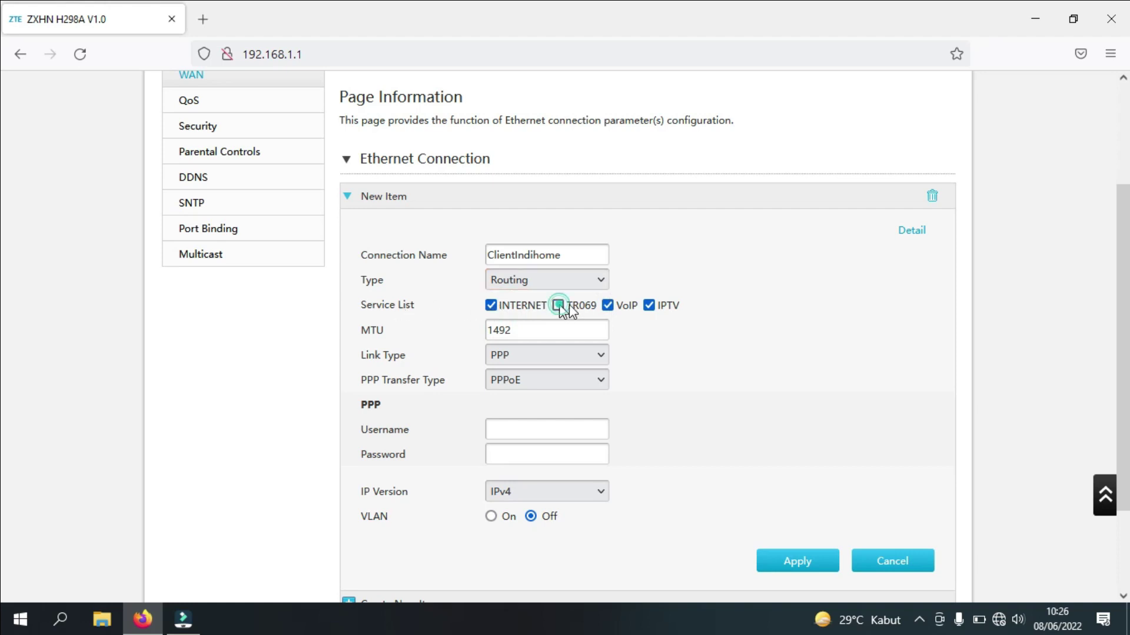
pyautogui.click(607, 306)
pyautogui.click(518, 355)
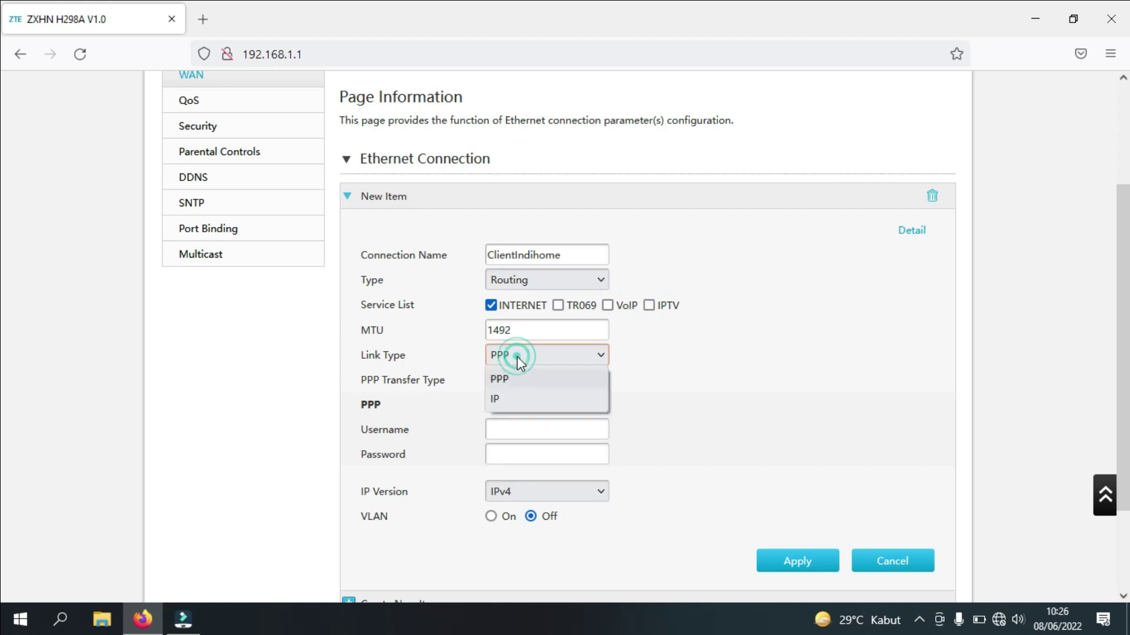
pyautogui.click(506, 395)
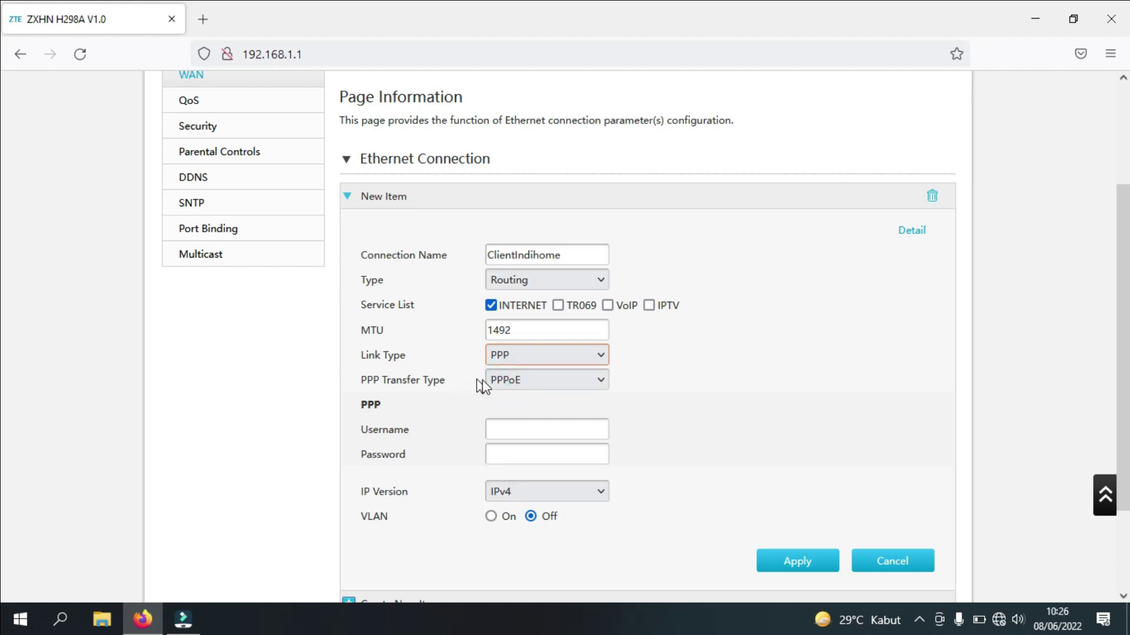
pyautogui.click(502, 382)
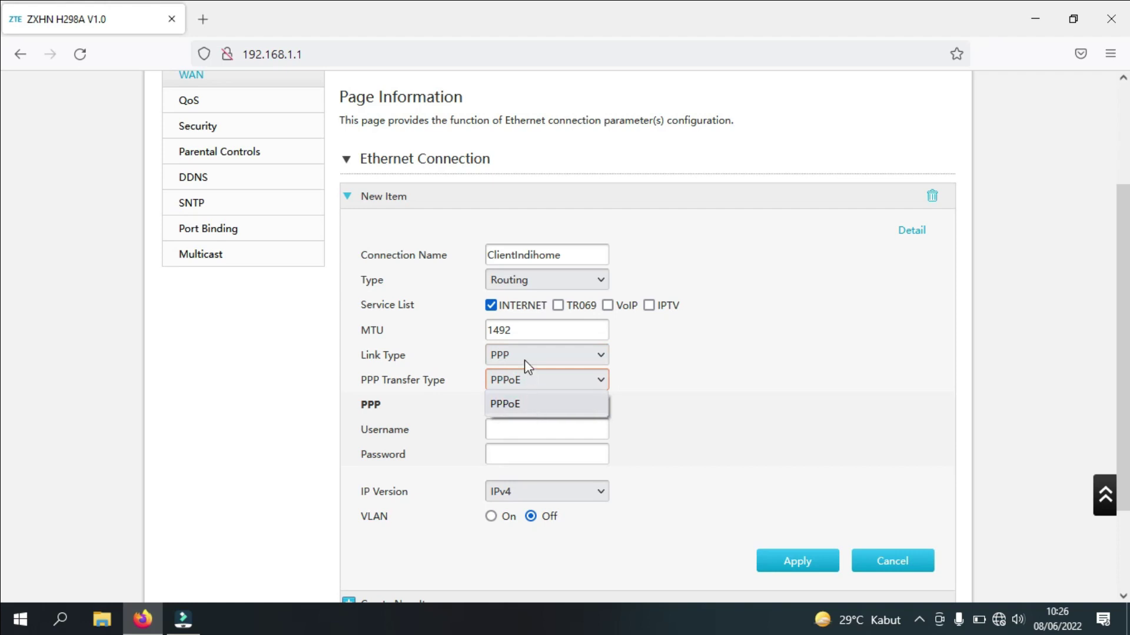
pyautogui.click(525, 358)
pyautogui.click(510, 395)
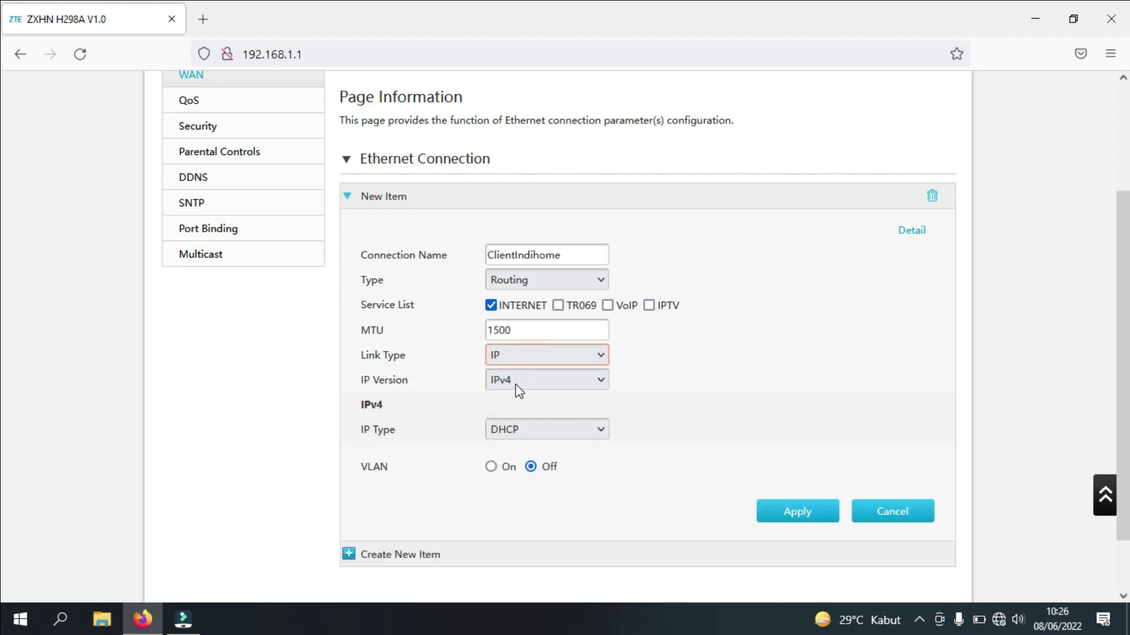
# Use IPv4 with DHCP addressing and apply the ClientIndihome connection
pyautogui.click(518, 383)
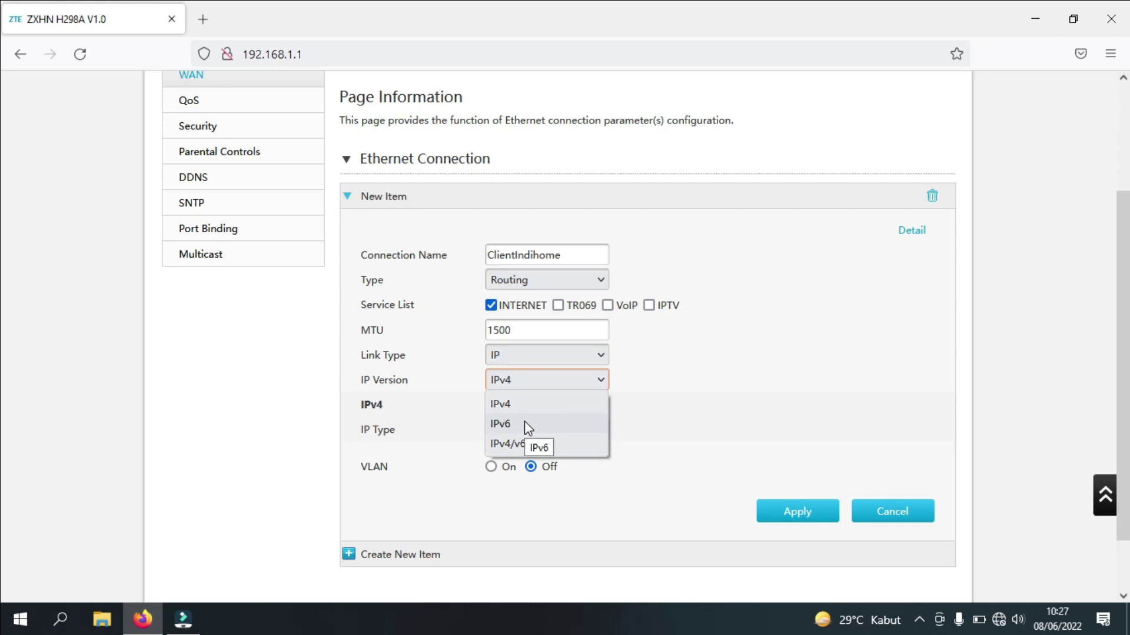
pyautogui.click(436, 401)
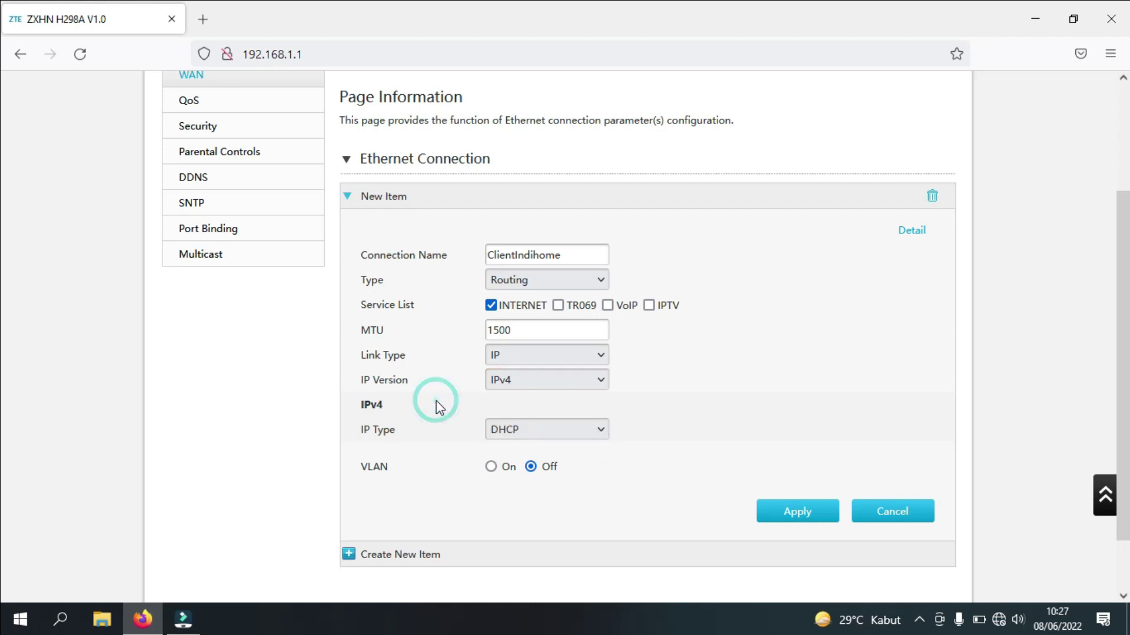
pyautogui.click(509, 436)
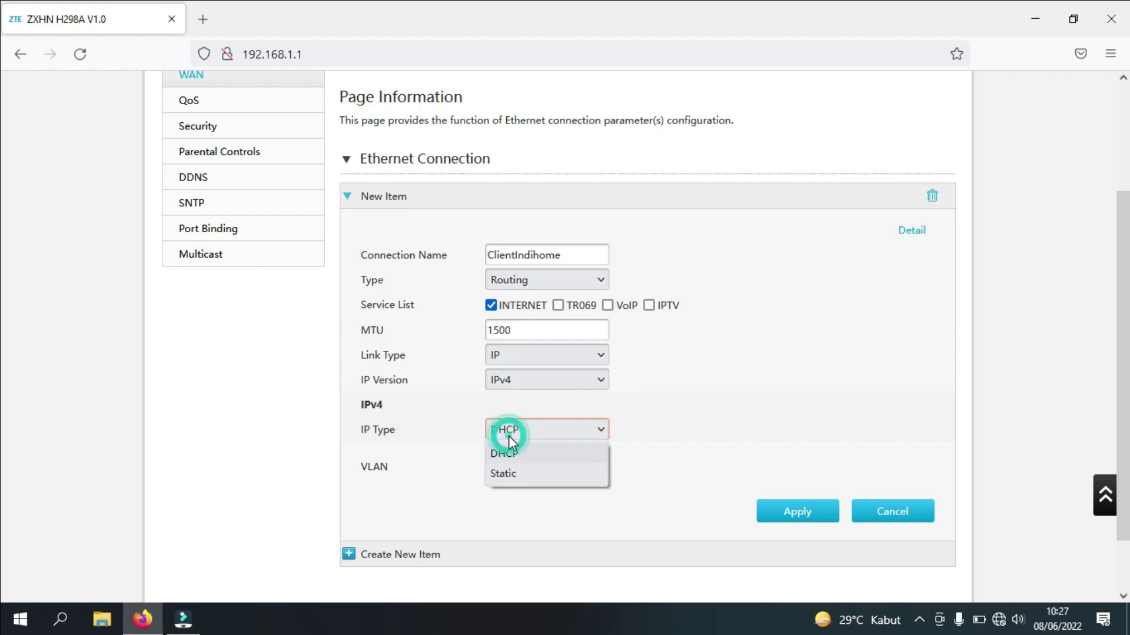
pyautogui.click(512, 476)
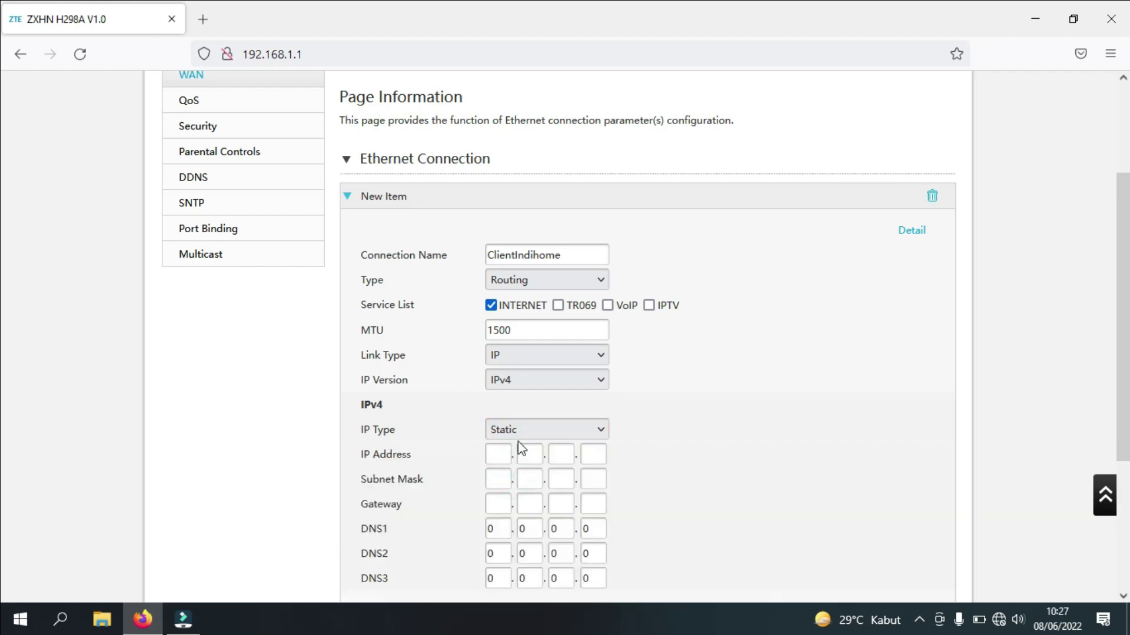
pyautogui.click(517, 430)
pyautogui.click(516, 453)
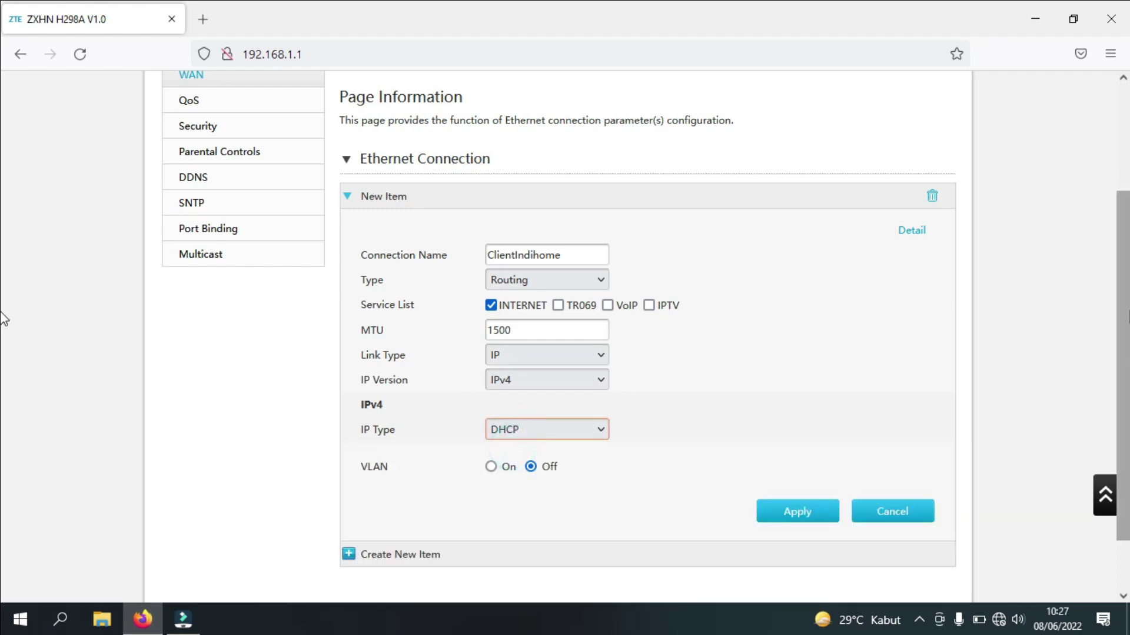
pyautogui.scroll(-2, 609, 358)
pyautogui.click(550, 363)
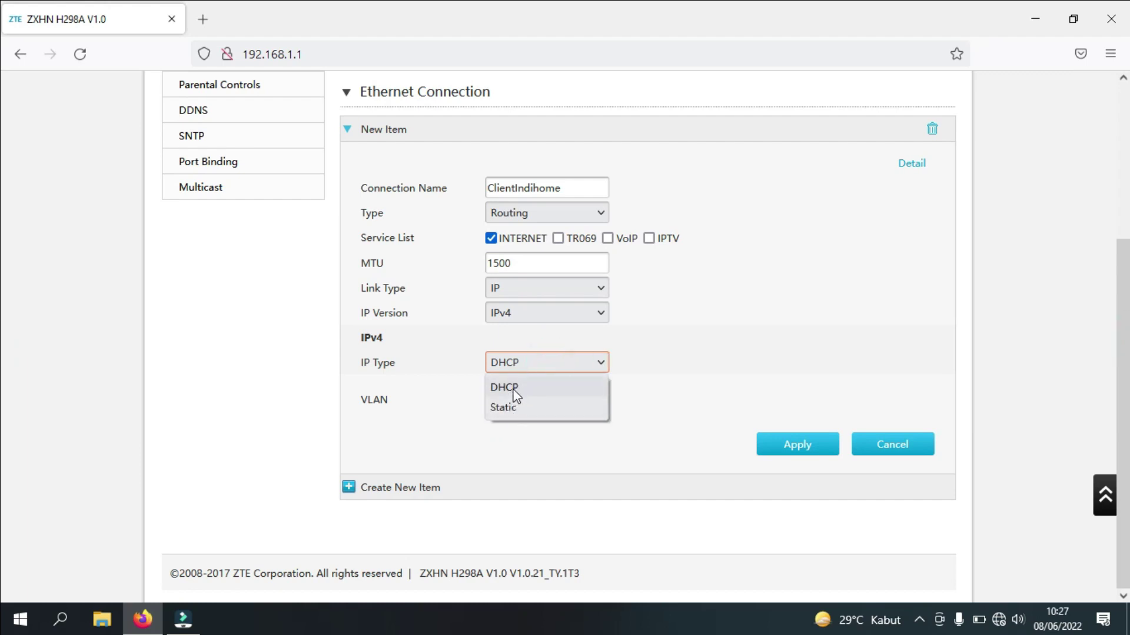
pyautogui.click(510, 388)
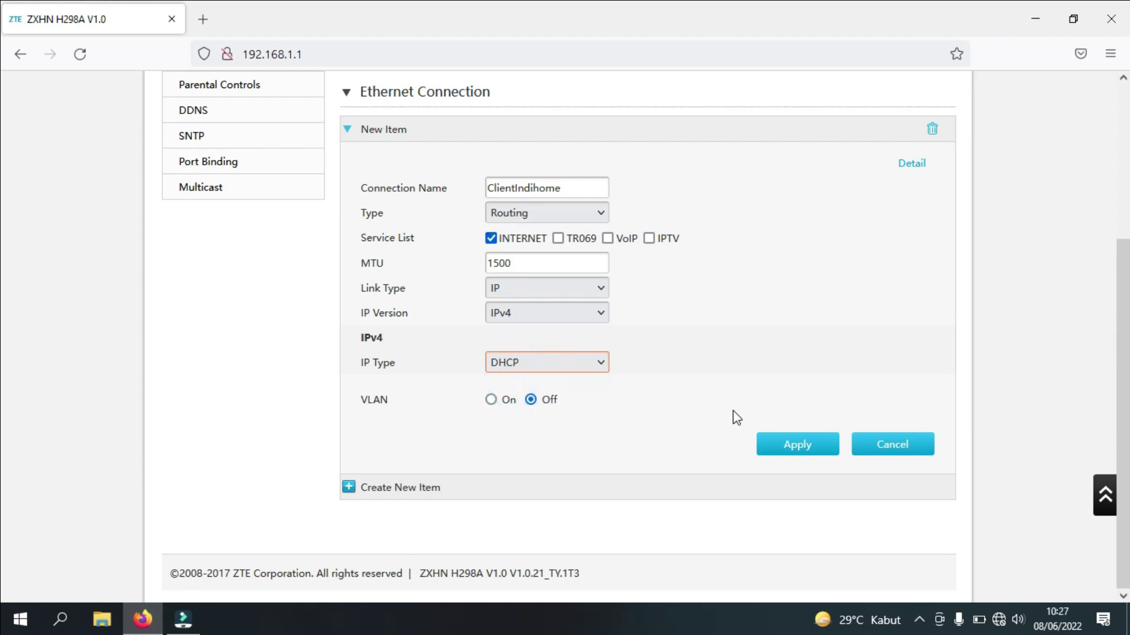
pyautogui.click(800, 452)
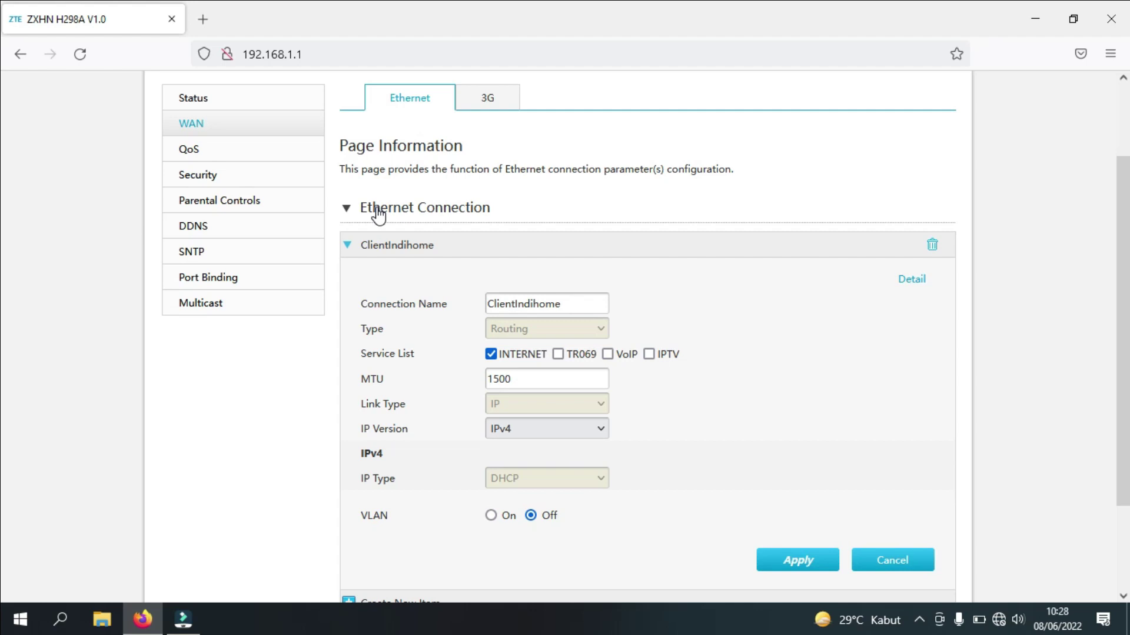
# In Internet > Port Binding, tick LAN1–LAN4, SSID1 and SSID5 under ClientIndihome and apply
pyautogui.click(224, 279)
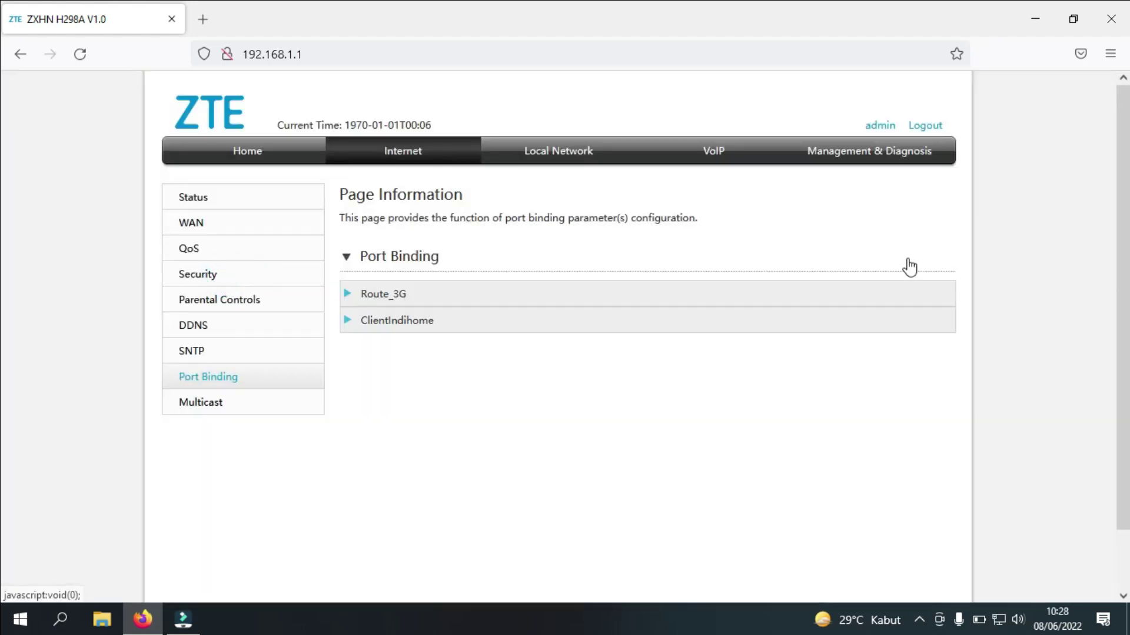
pyautogui.scroll(-2, 908, 276)
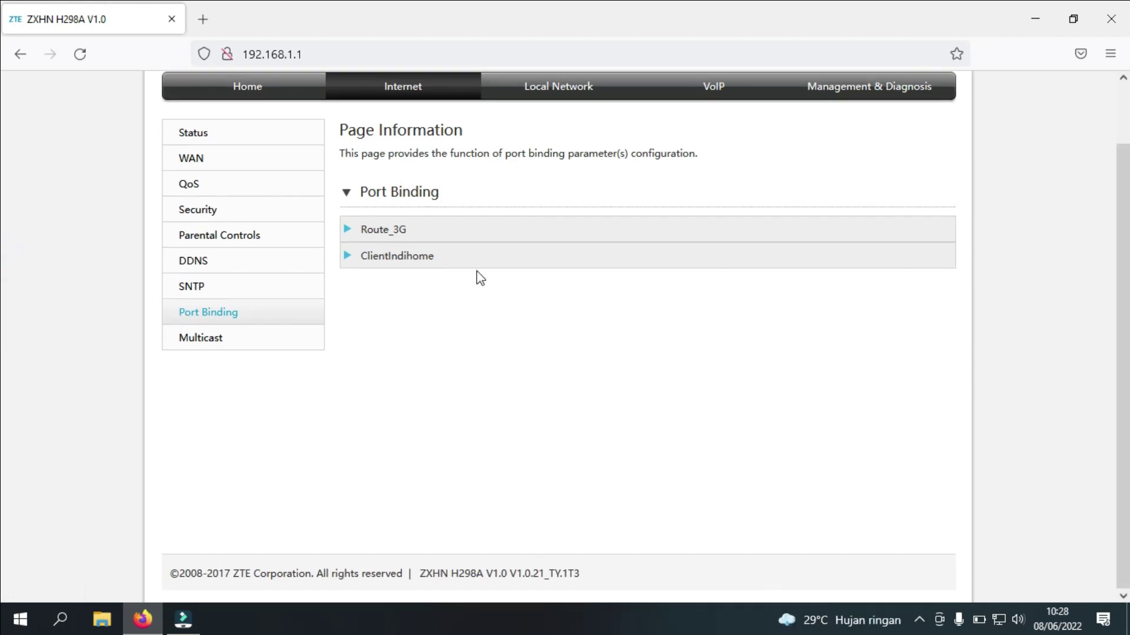
pyautogui.click(377, 259)
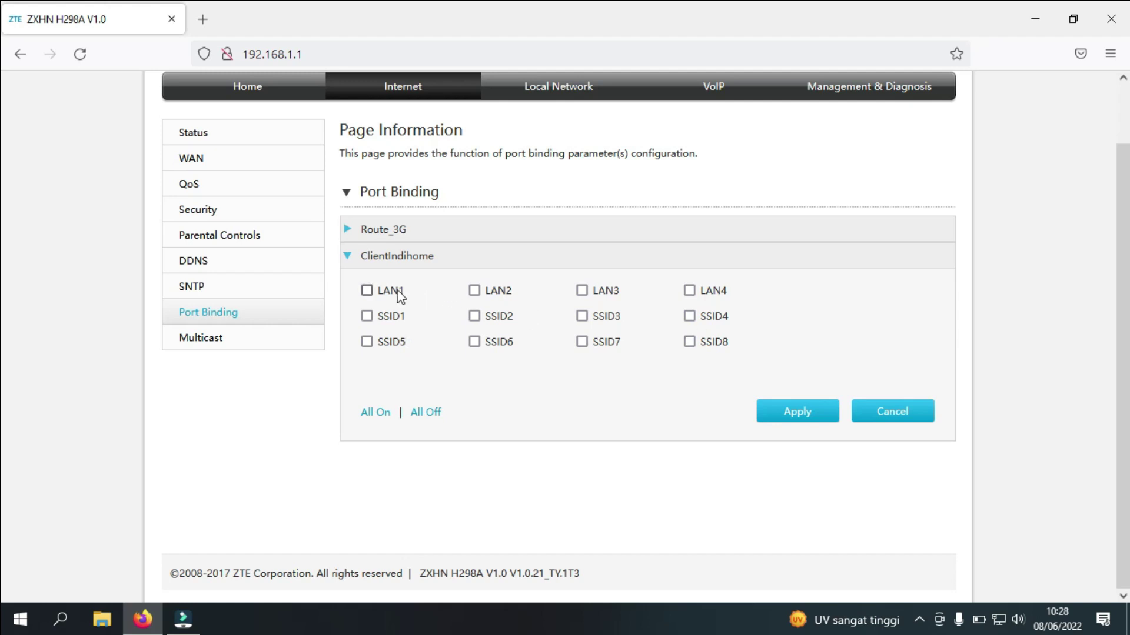
pyautogui.click(367, 290)
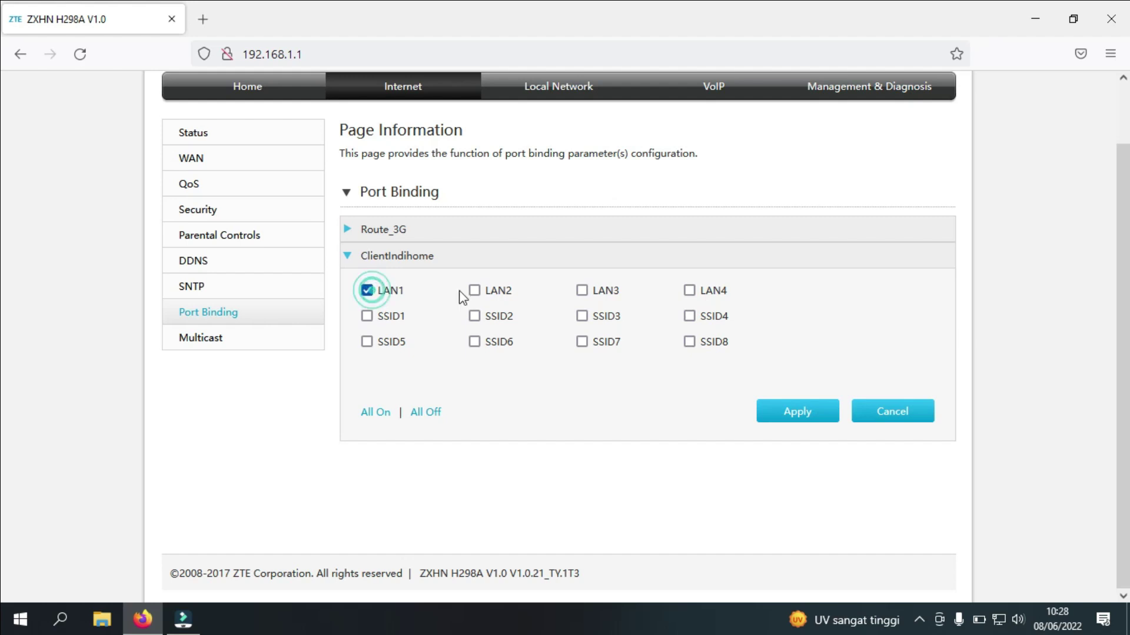
pyautogui.click(474, 290)
pyautogui.click(582, 290)
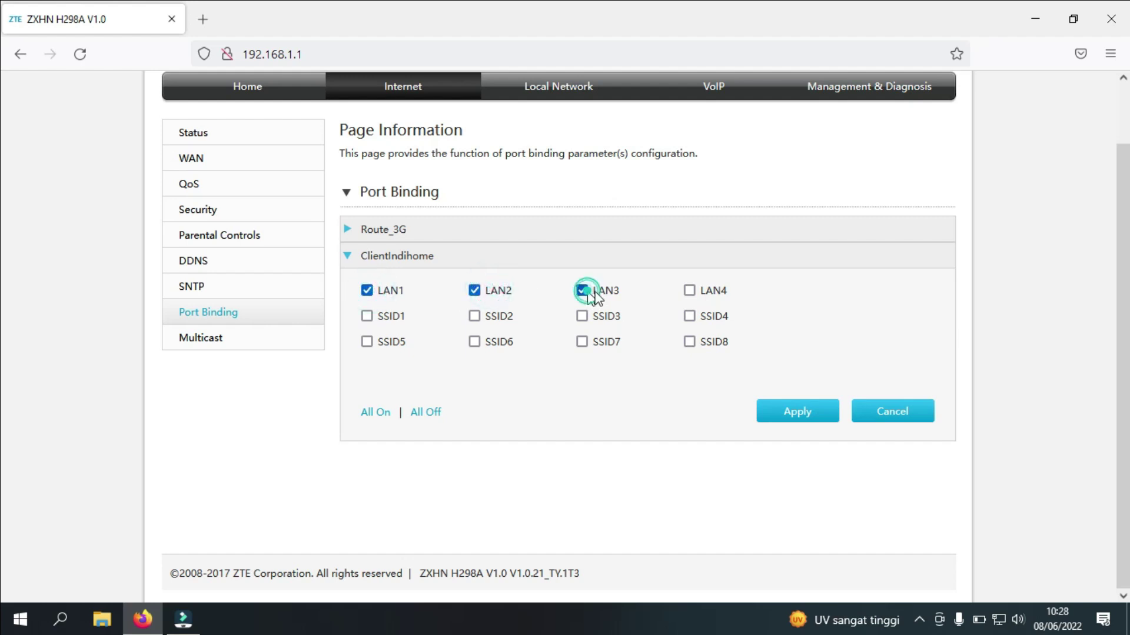
pyautogui.click(689, 290)
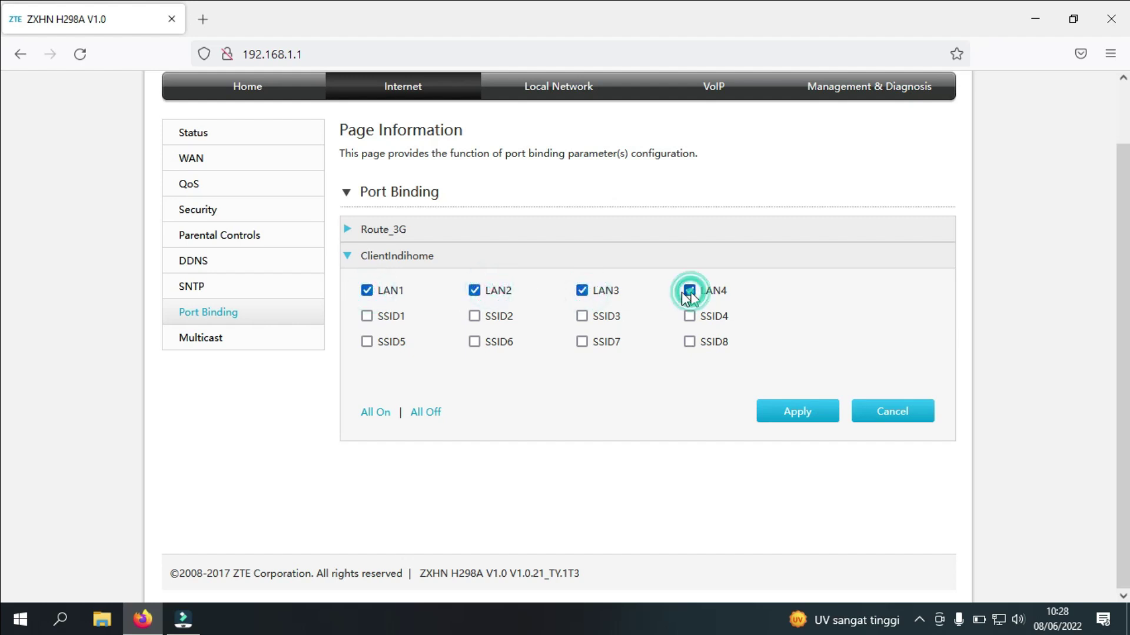
pyautogui.click(368, 316)
pyautogui.click(368, 343)
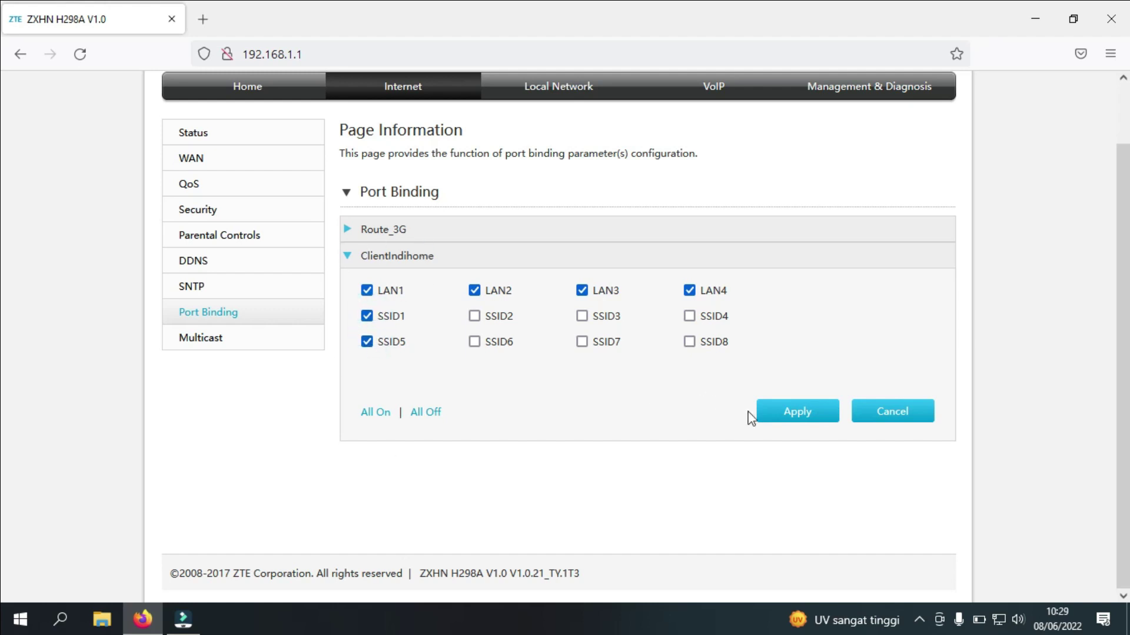
pyautogui.click(798, 412)
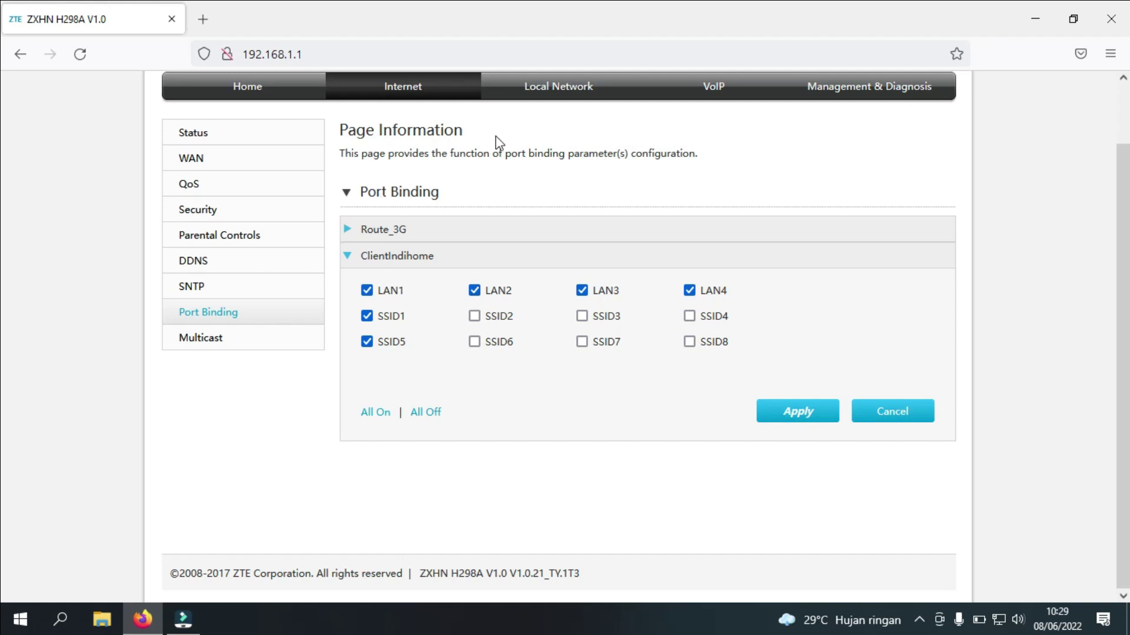
# Go to Local Network > WLAN to view the 2.4GHz and 5GHz basic wireless settings
pyautogui.click(528, 88)
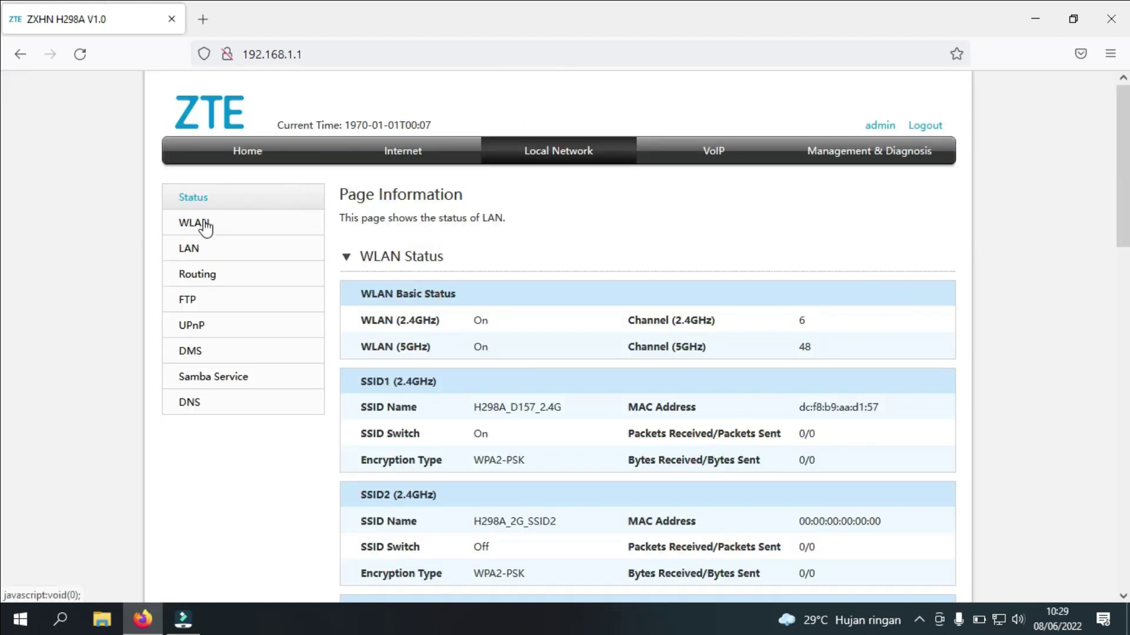
pyautogui.click(199, 225)
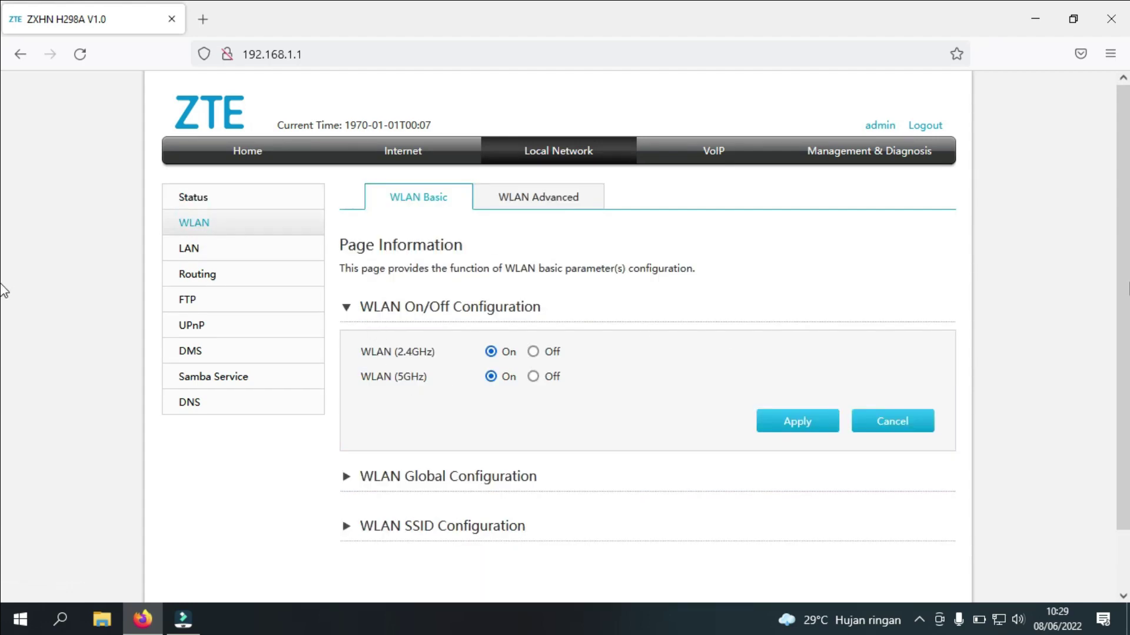
pyautogui.scroll(-3, 2, 360)
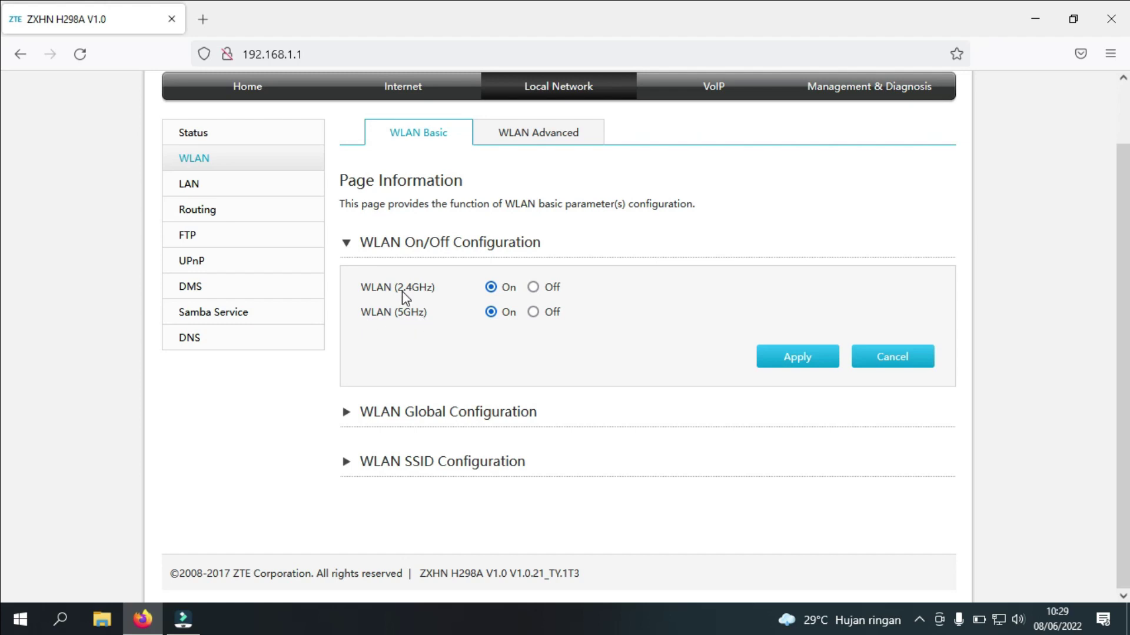
pyautogui.click(365, 252)
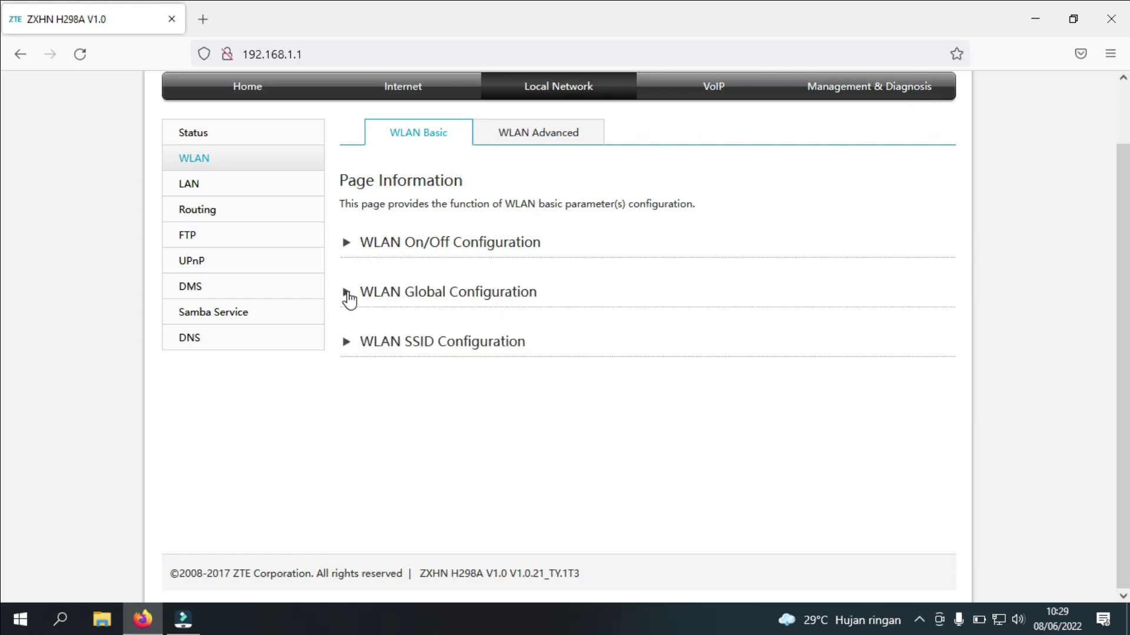
pyautogui.click(422, 293)
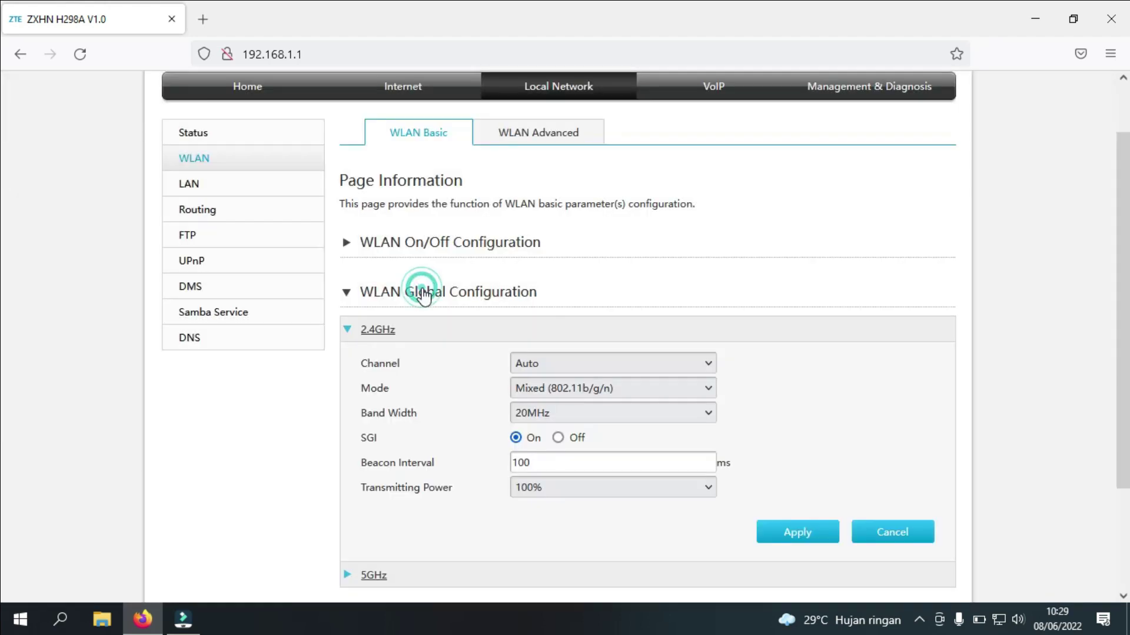
pyautogui.scroll(-3, 512, 222)
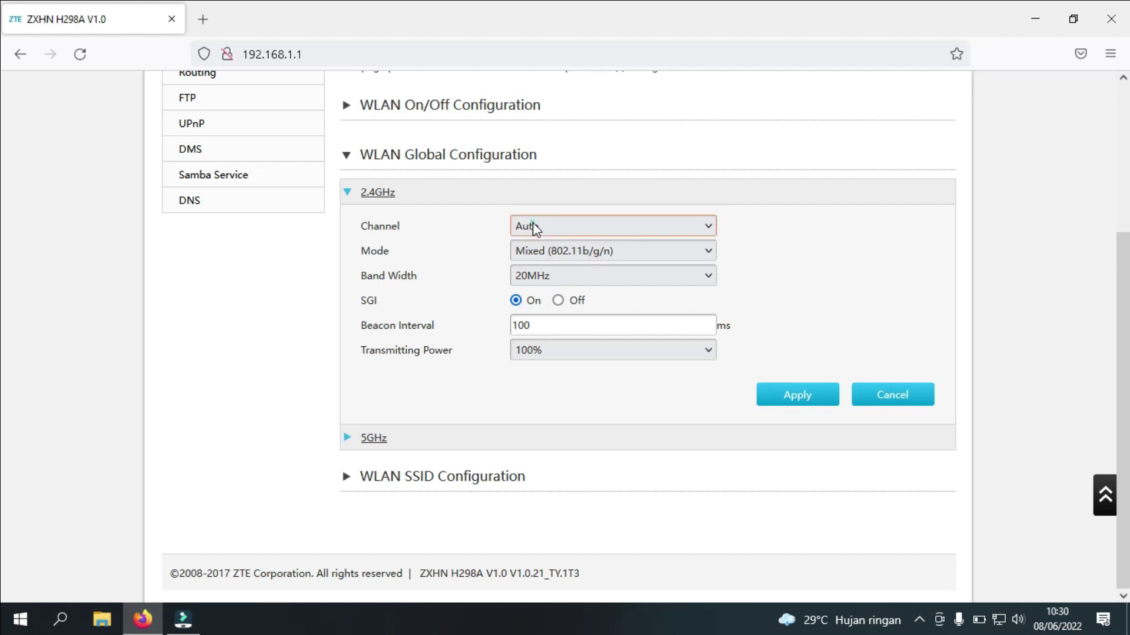
pyautogui.click(532, 224)
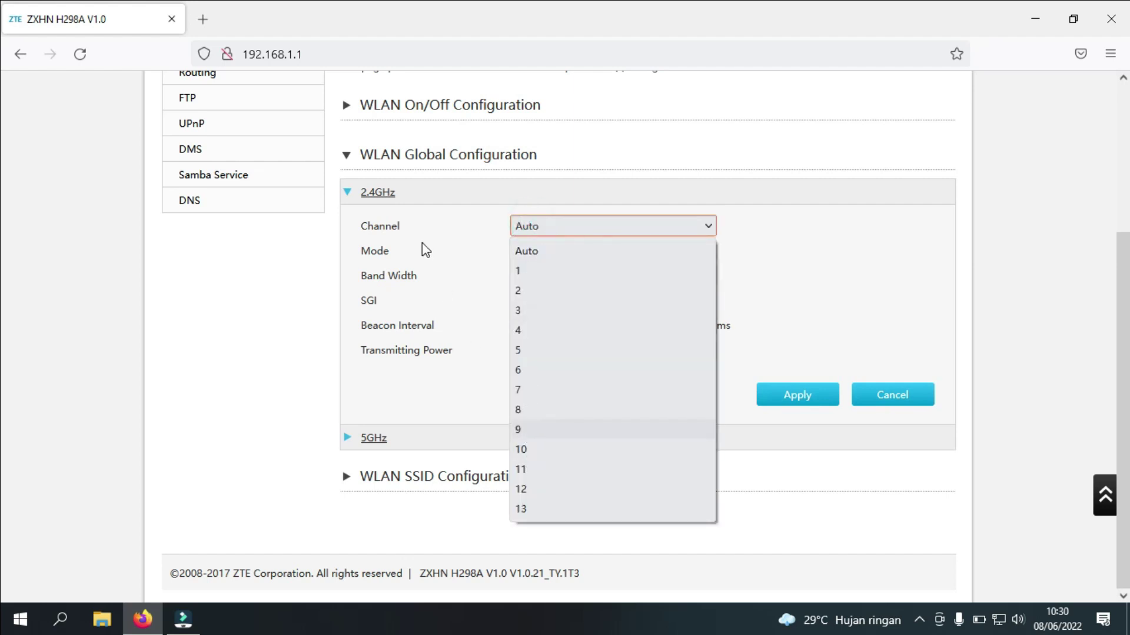
pyautogui.click(422, 242)
pyautogui.click(532, 256)
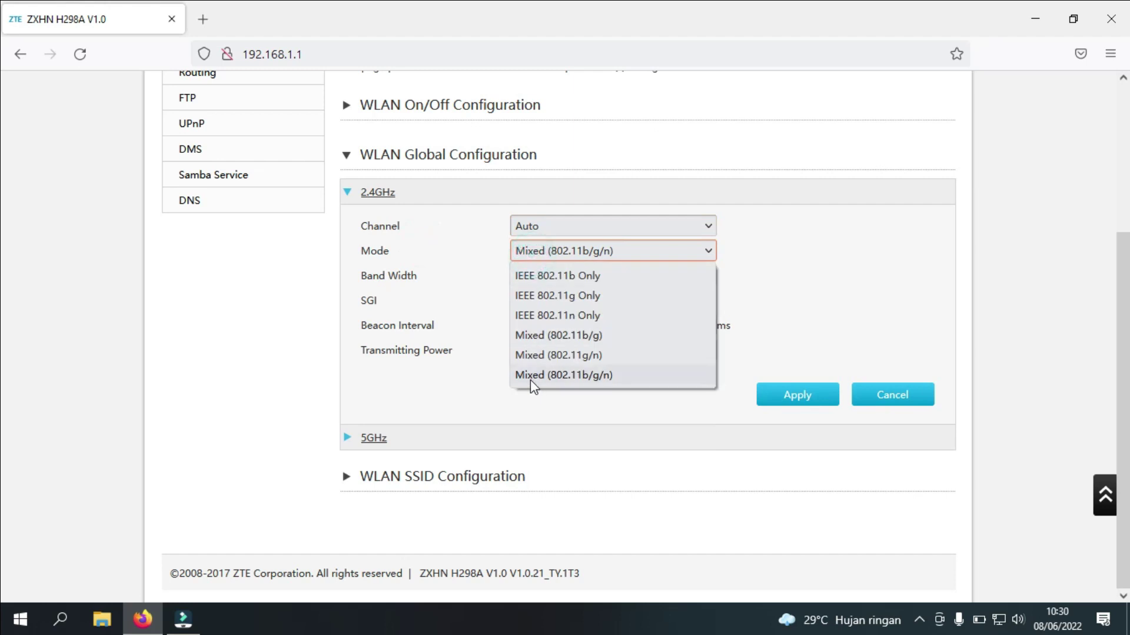
pyautogui.click(430, 285)
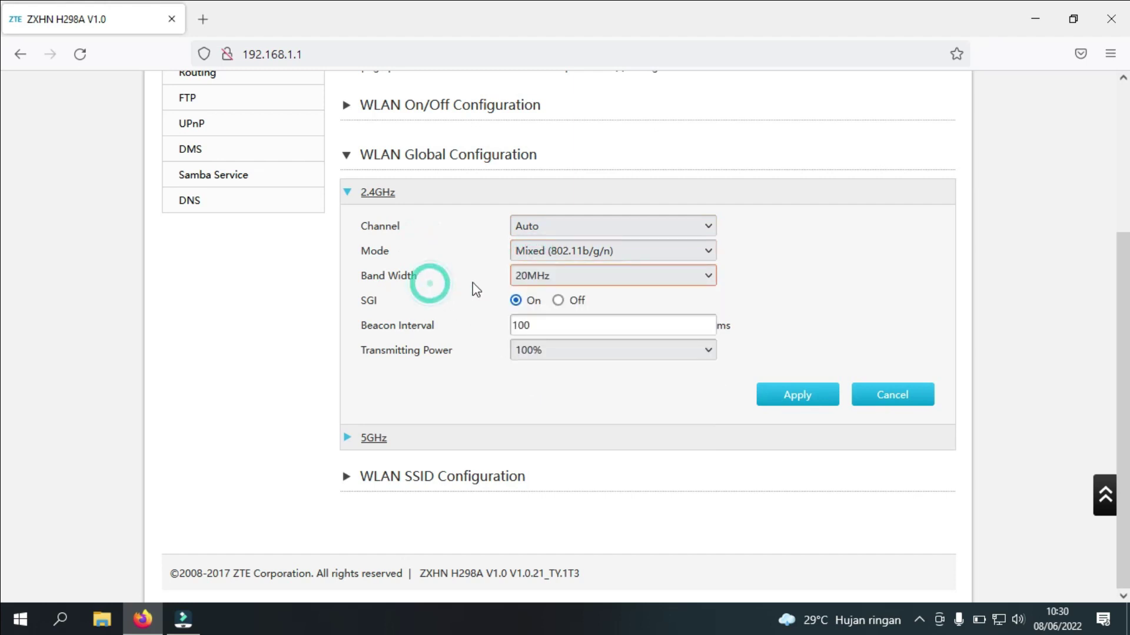
pyautogui.click(528, 277)
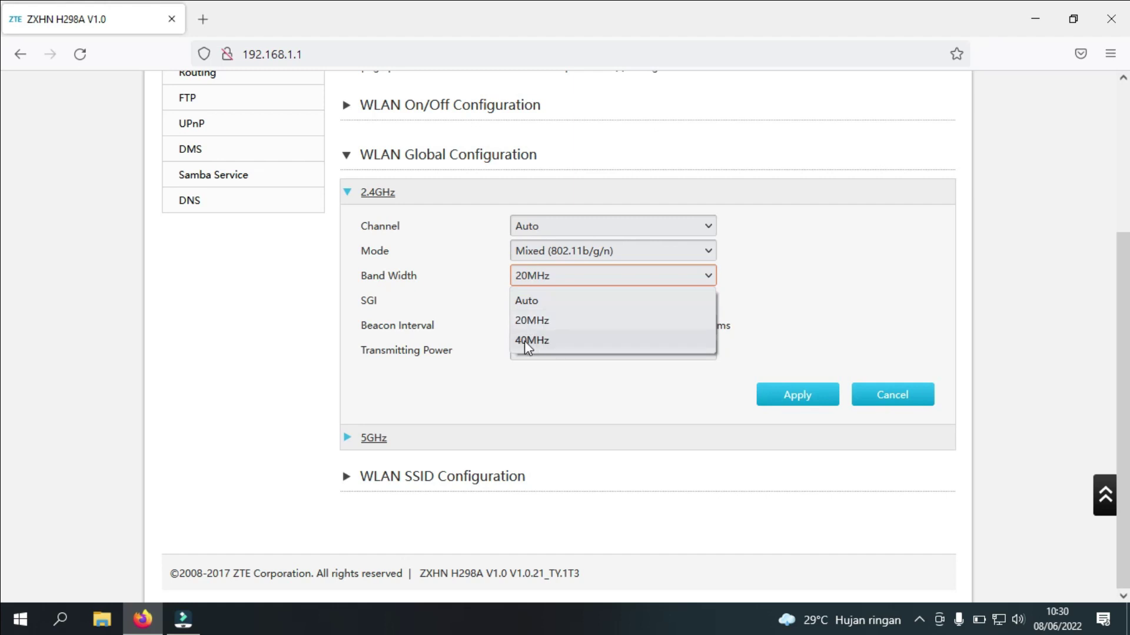
pyautogui.click(369, 196)
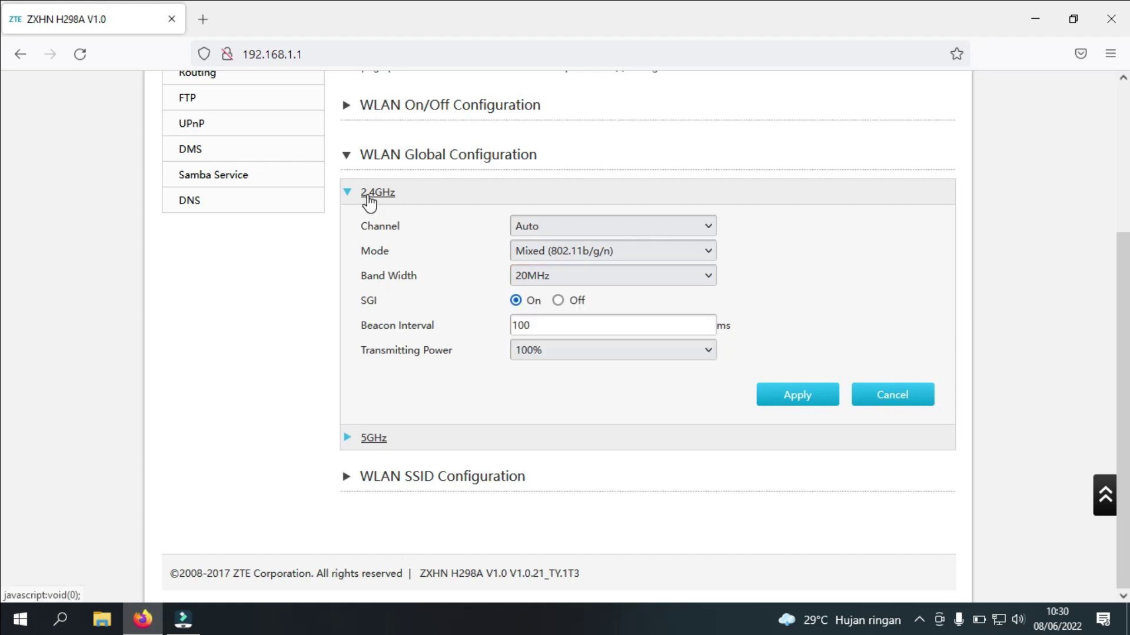
pyautogui.click(348, 192)
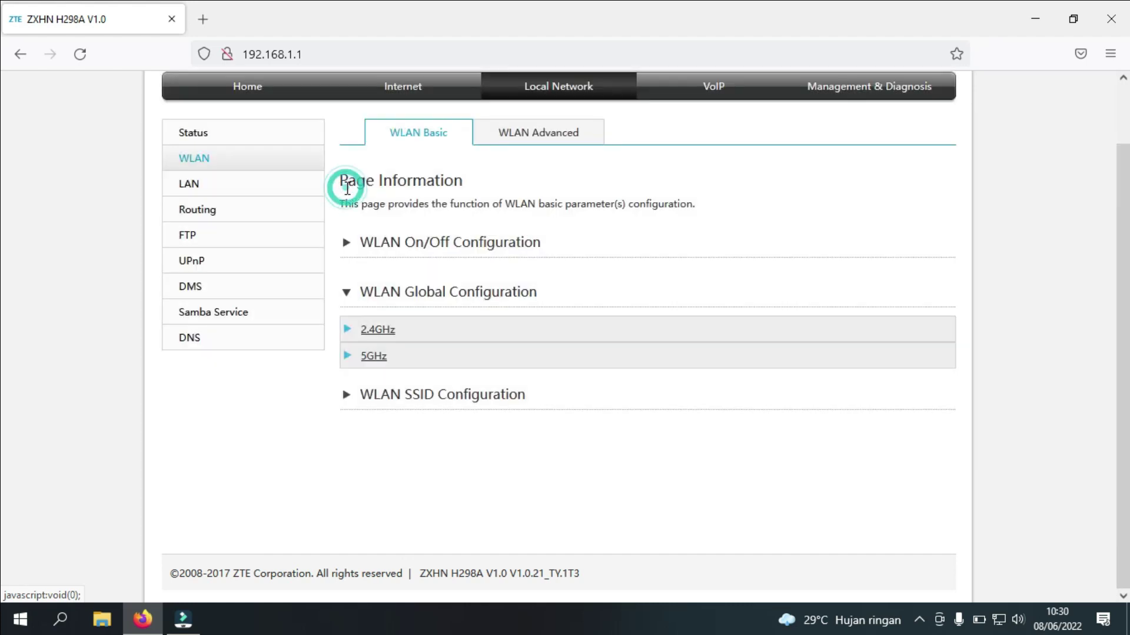
pyautogui.click(369, 359)
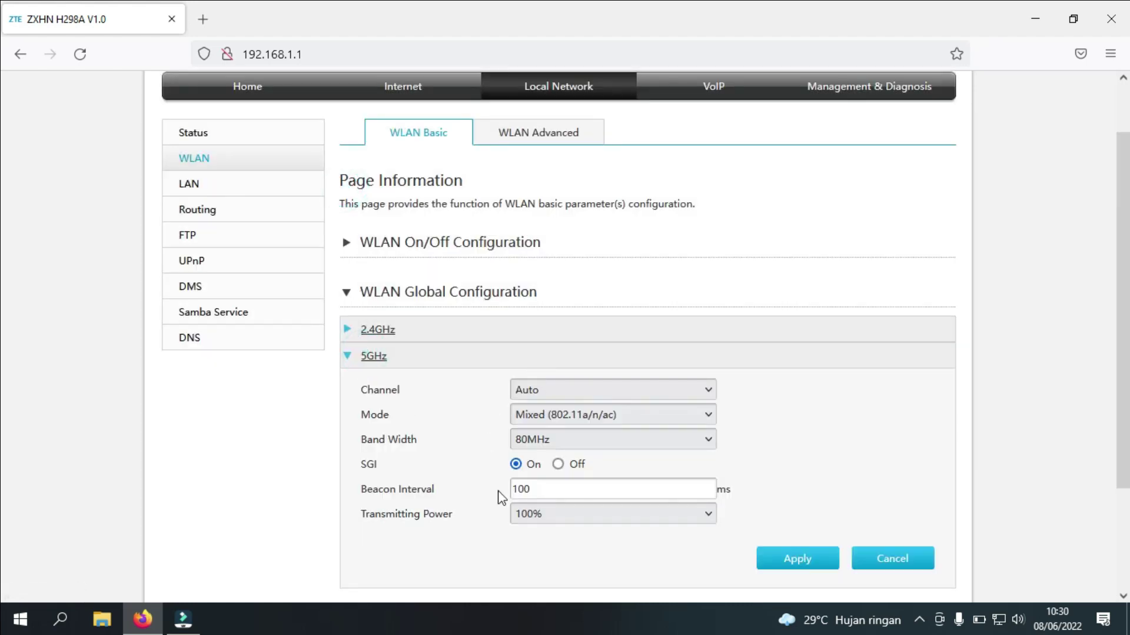
pyautogui.click(348, 292)
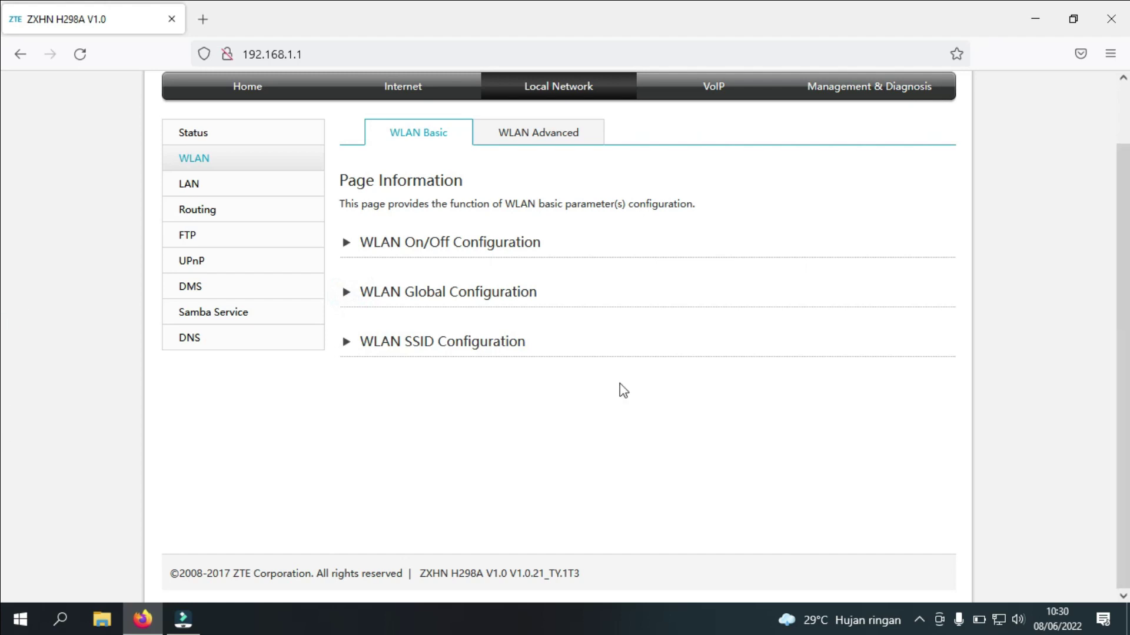
# Expand WLAN SSID Configuration and rename SSID1 (2.4GHz) to 'ZTE WonoByet'
pyautogui.click(470, 350)
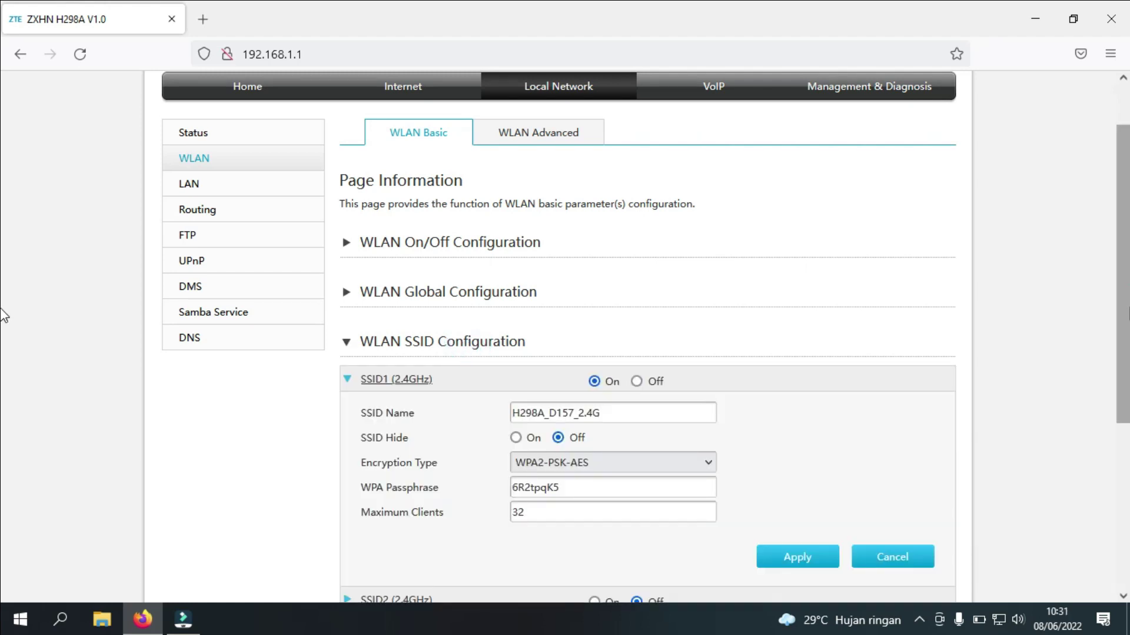
pyautogui.scroll(-3, 1, 406)
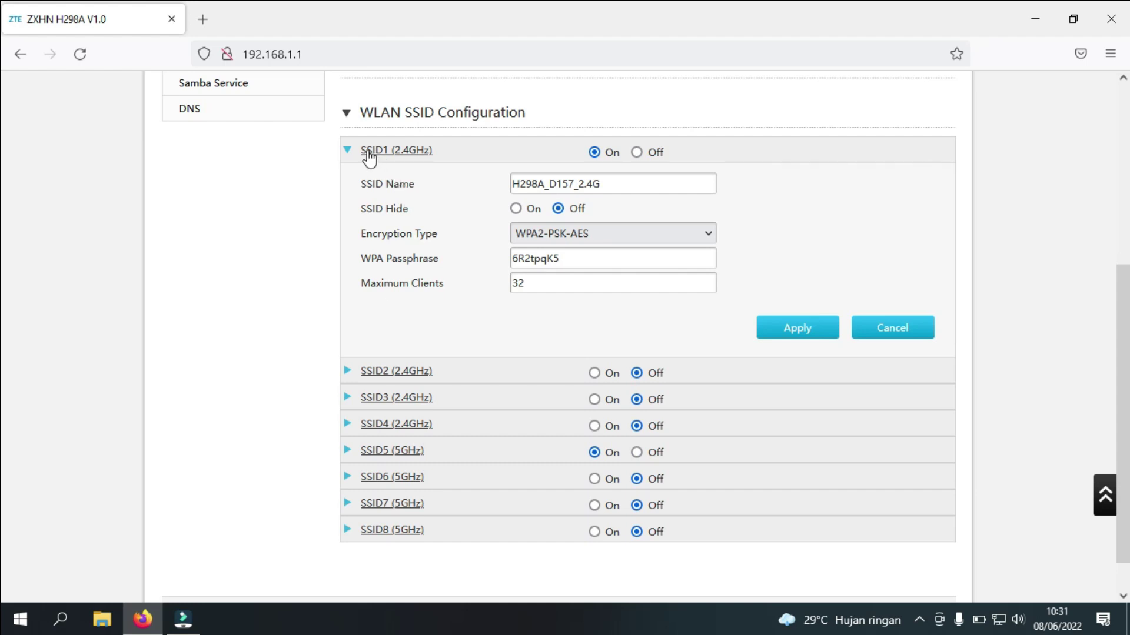
pyautogui.click(350, 453)
pyautogui.scroll(-3, 774, 261)
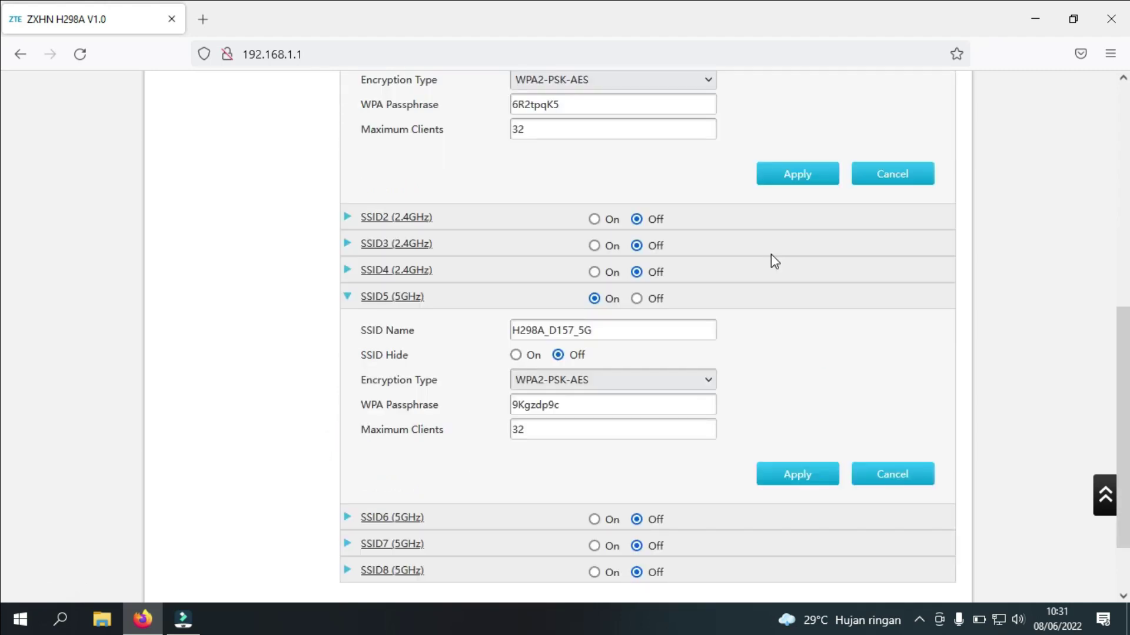
pyautogui.scroll(2, 772, 258)
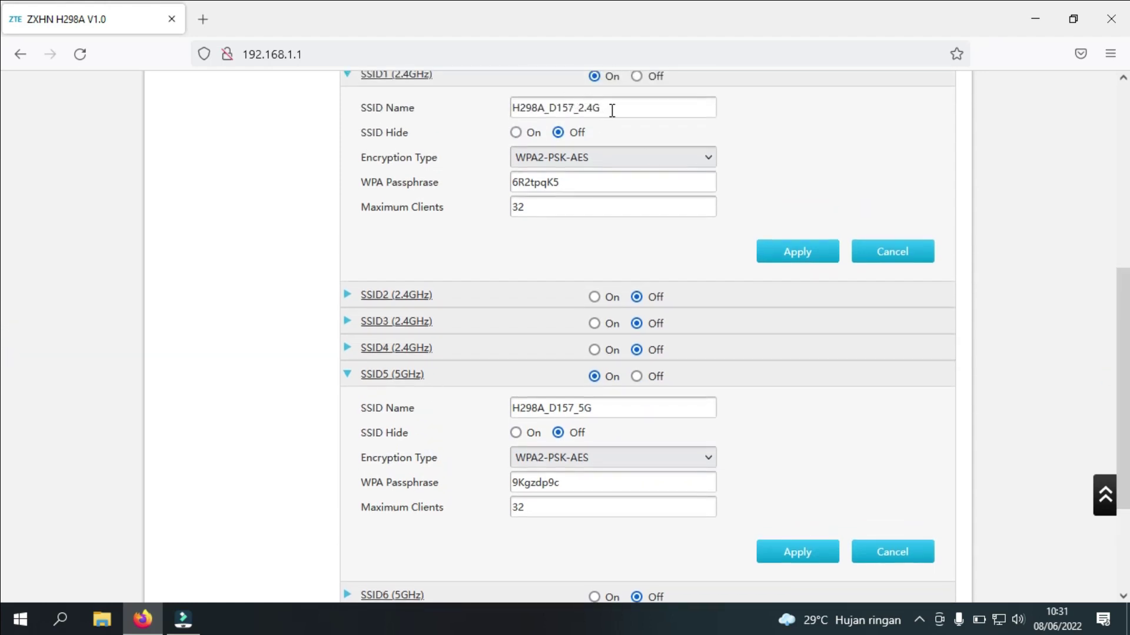
pyautogui.moveTo(610, 108); pyautogui.dragTo(506, 103)
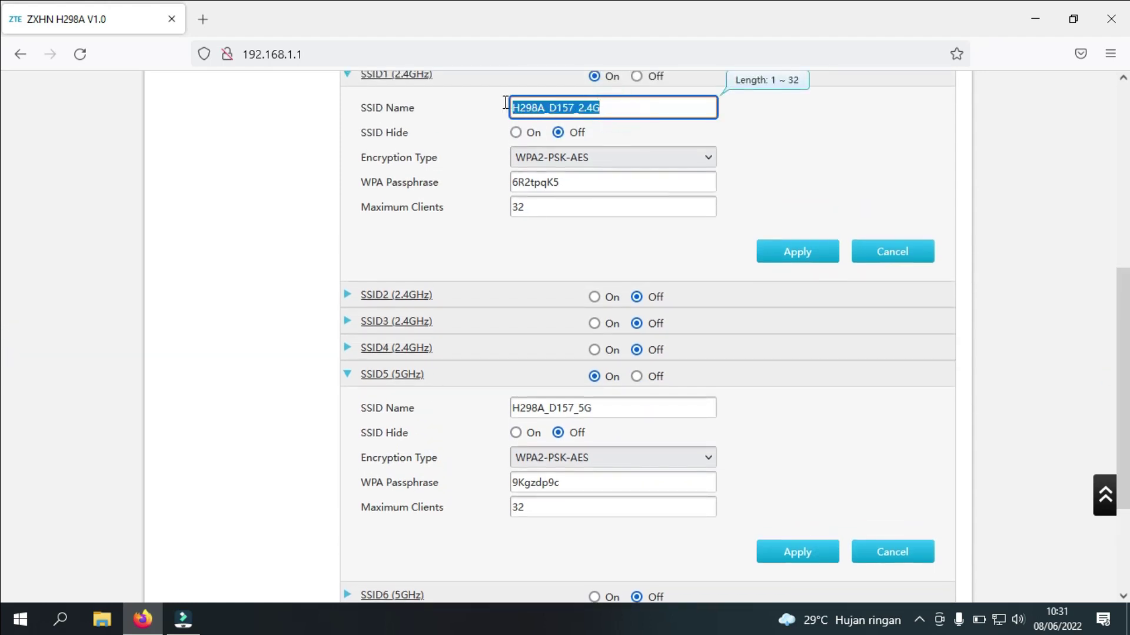
pyautogui.write('ZTE WonoByet')
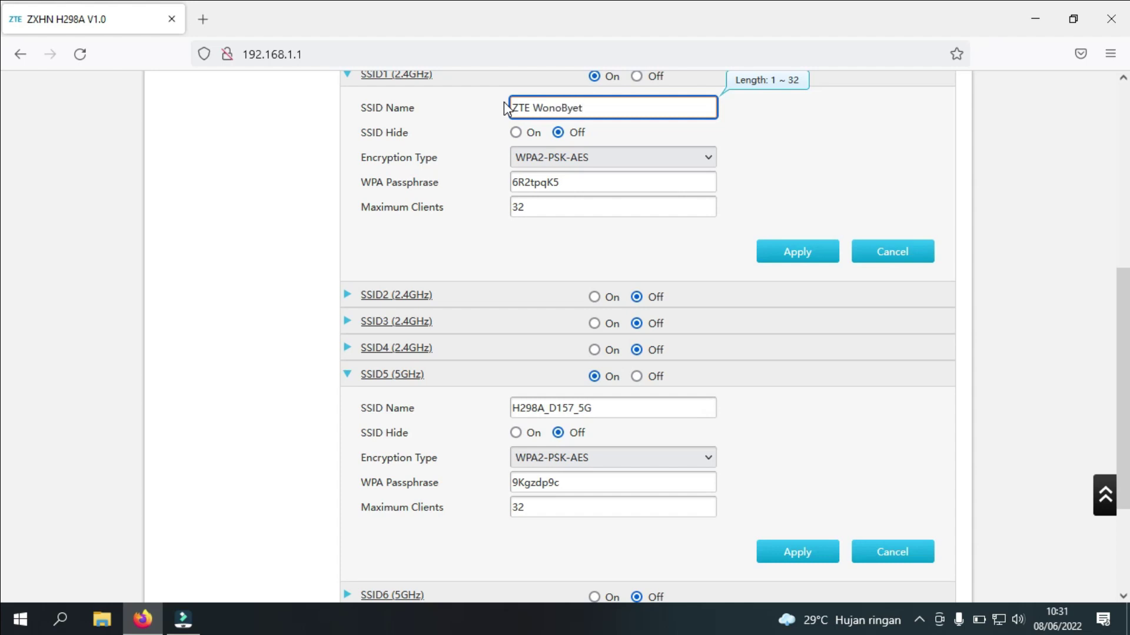
# Set SSID1 to WPA/WPA2-PSK-TKIP/AES with a new 8-character passphrase and apply
pyautogui.click(540, 156)
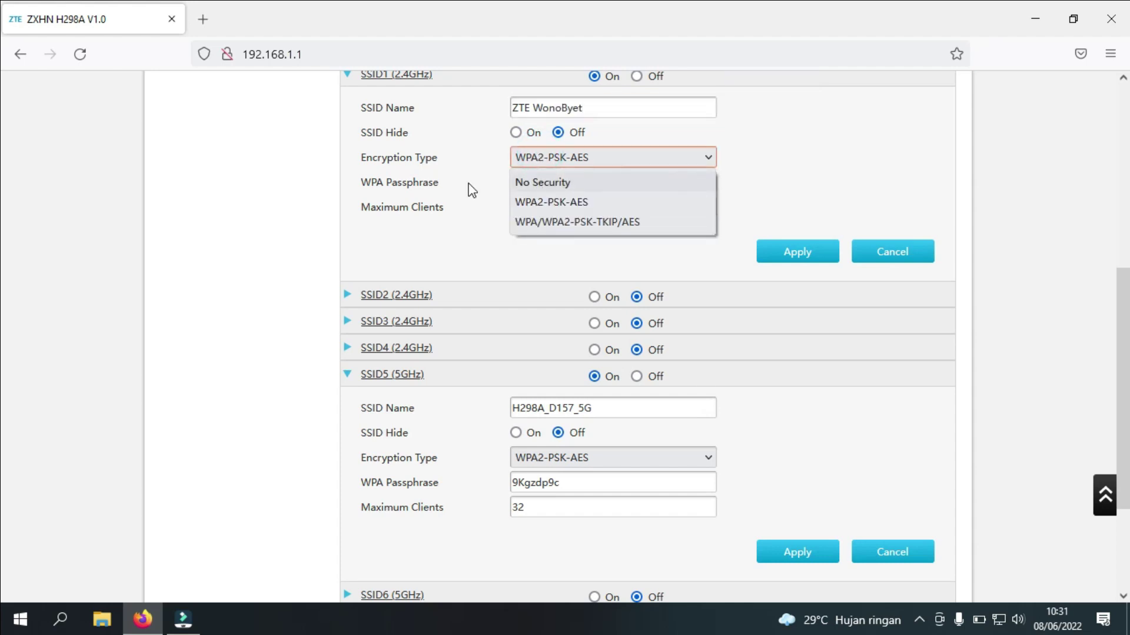
pyautogui.click(454, 240)
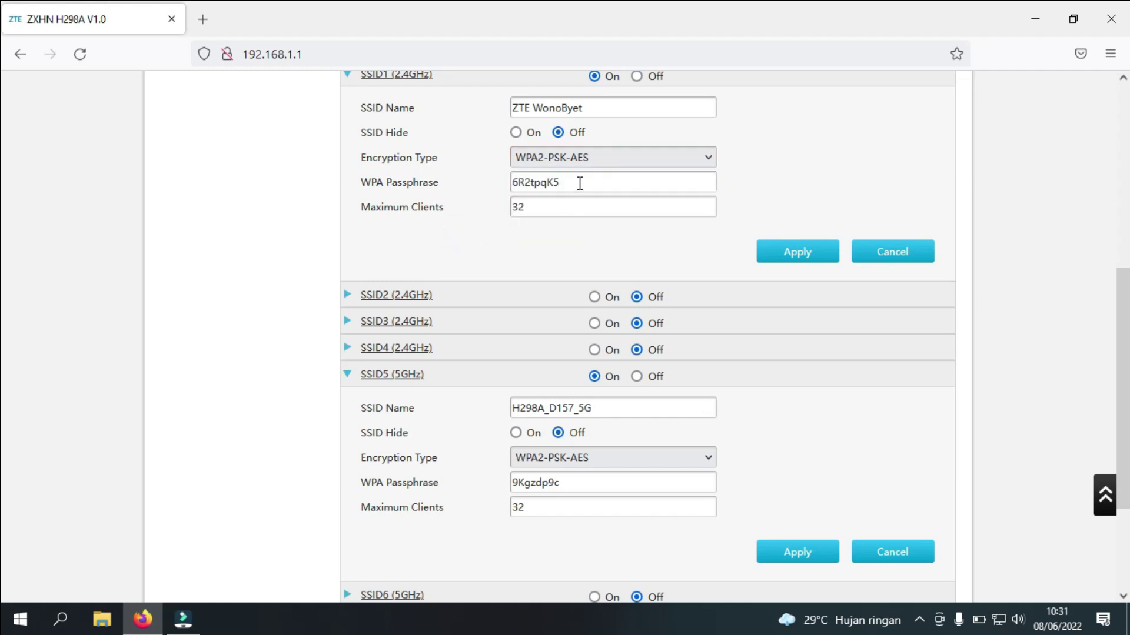
pyautogui.moveTo(578, 183); pyautogui.dragTo(517, 180)
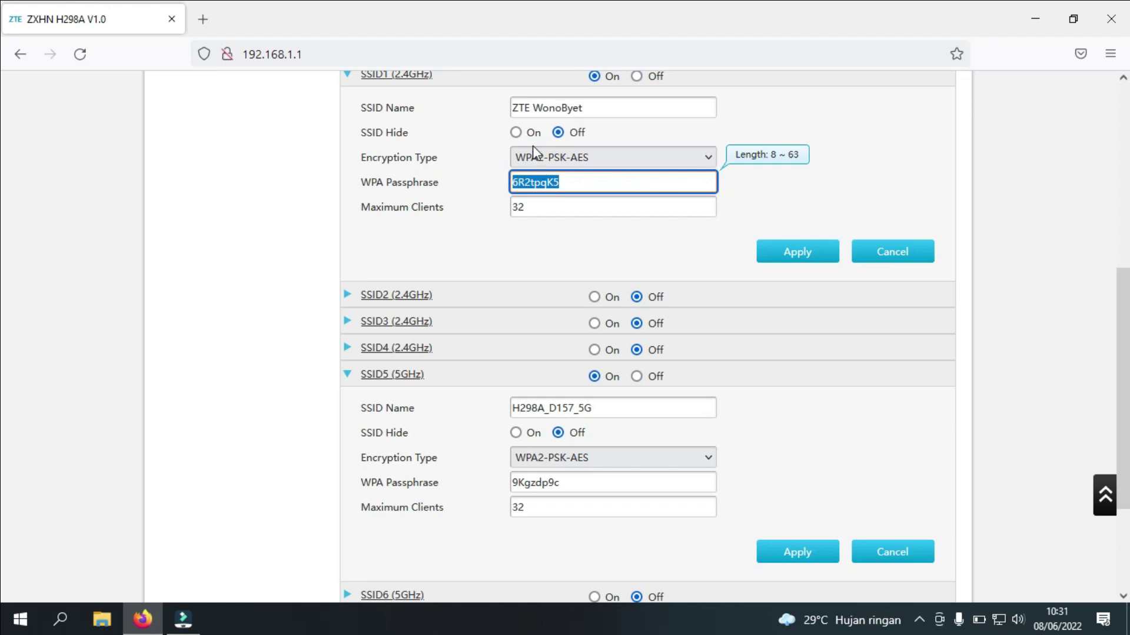
pyautogui.click(533, 155)
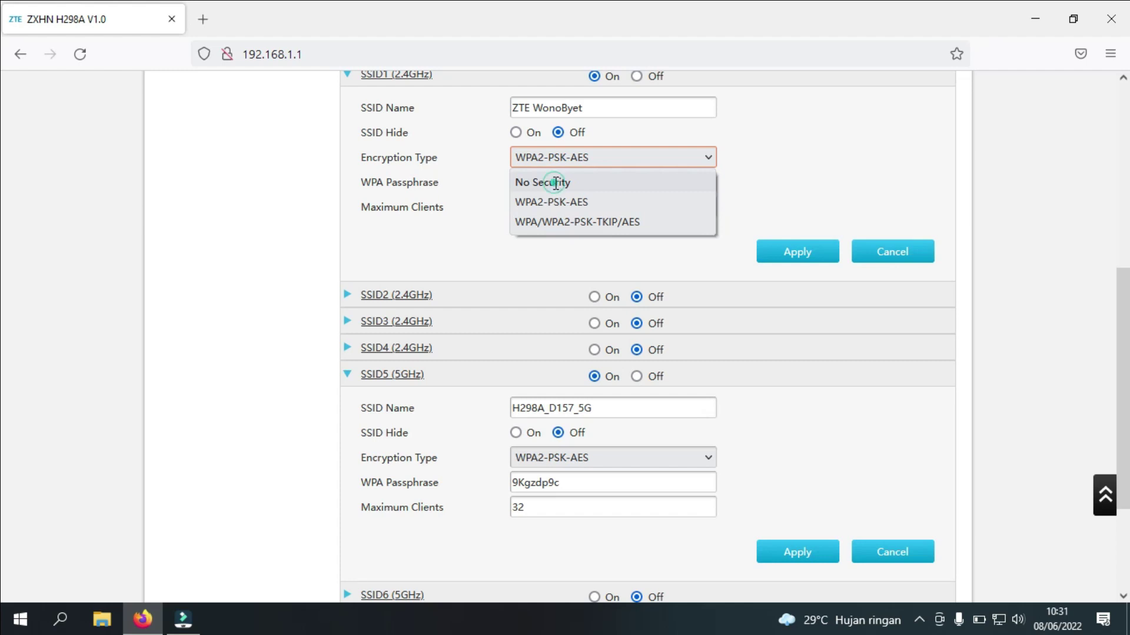
pyautogui.click(554, 182)
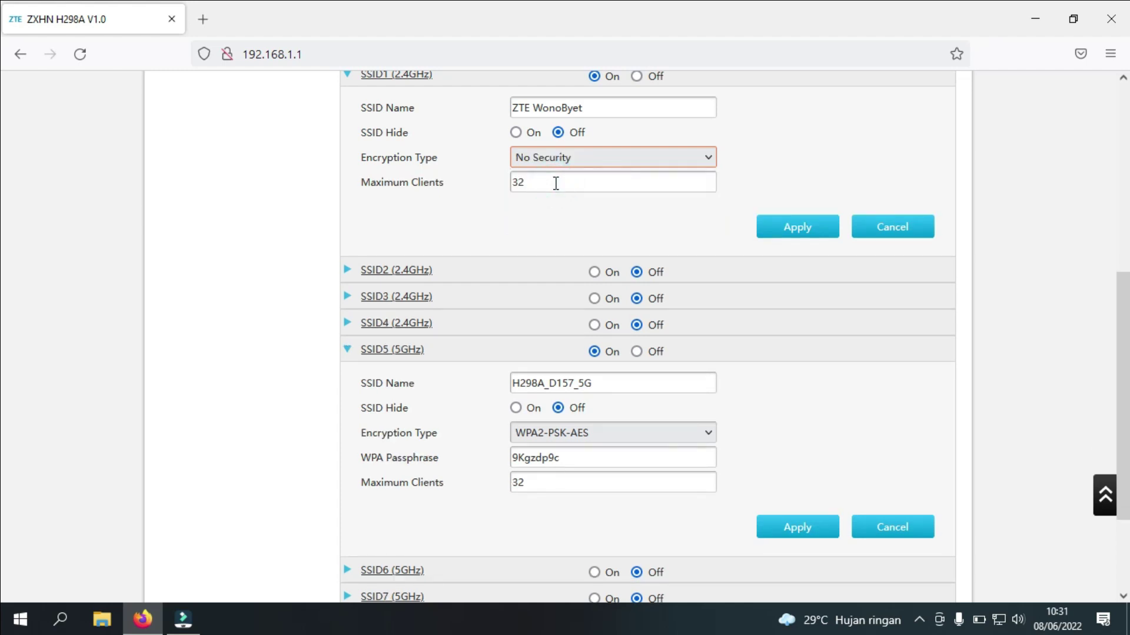
pyautogui.click(553, 162)
pyautogui.click(548, 221)
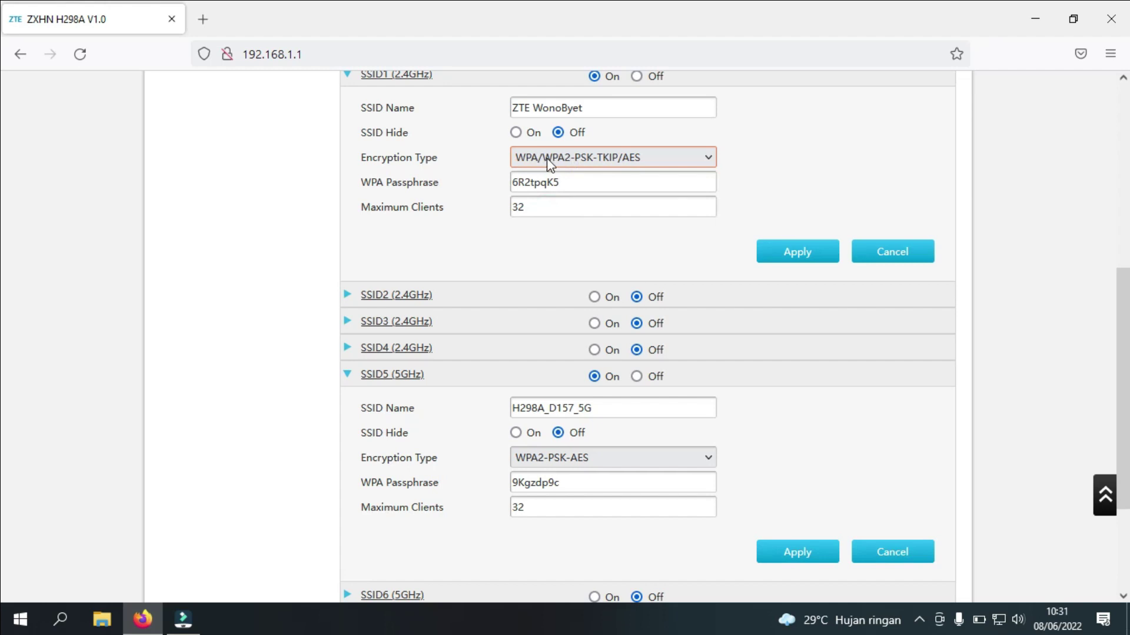
pyautogui.moveTo(574, 179); pyautogui.dragTo(515, 179)
pyautogui.write('12345678')
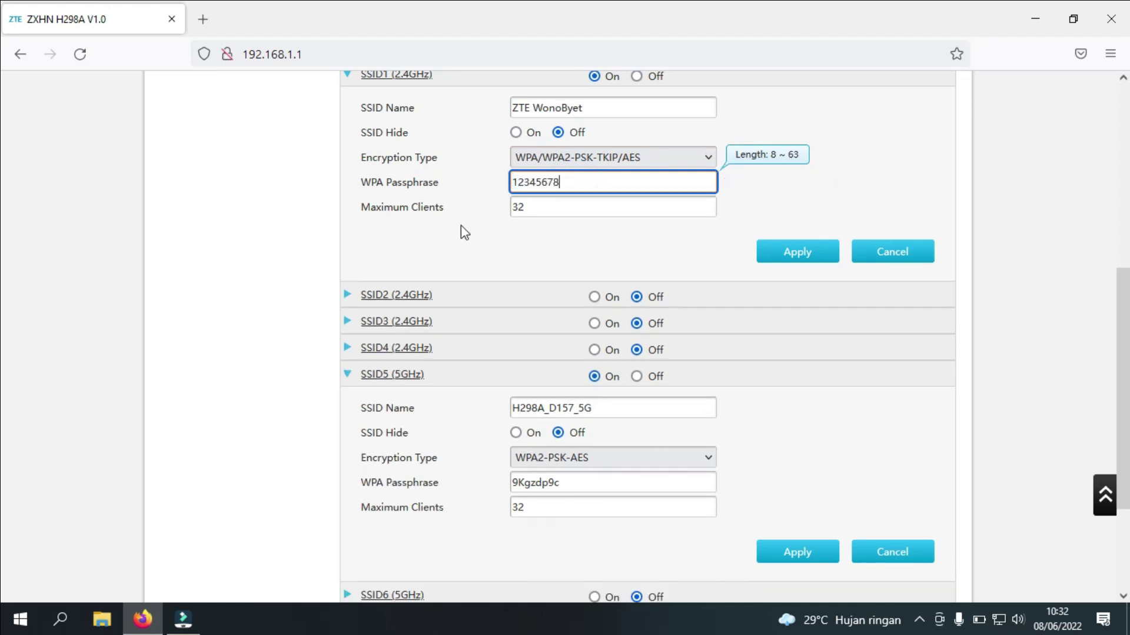
pyautogui.click(782, 245)
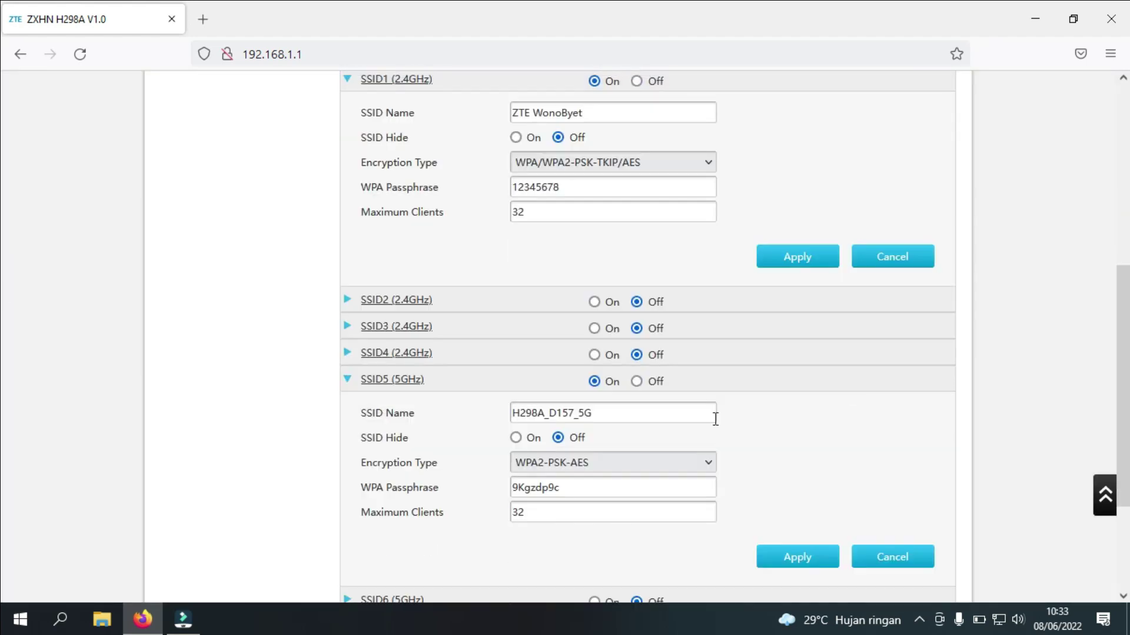
# Rename SSID5 (5GHz) to 'ZTE WOnoByte', give it a new 8-character passphrase, and apply
pyautogui.click(643, 415)
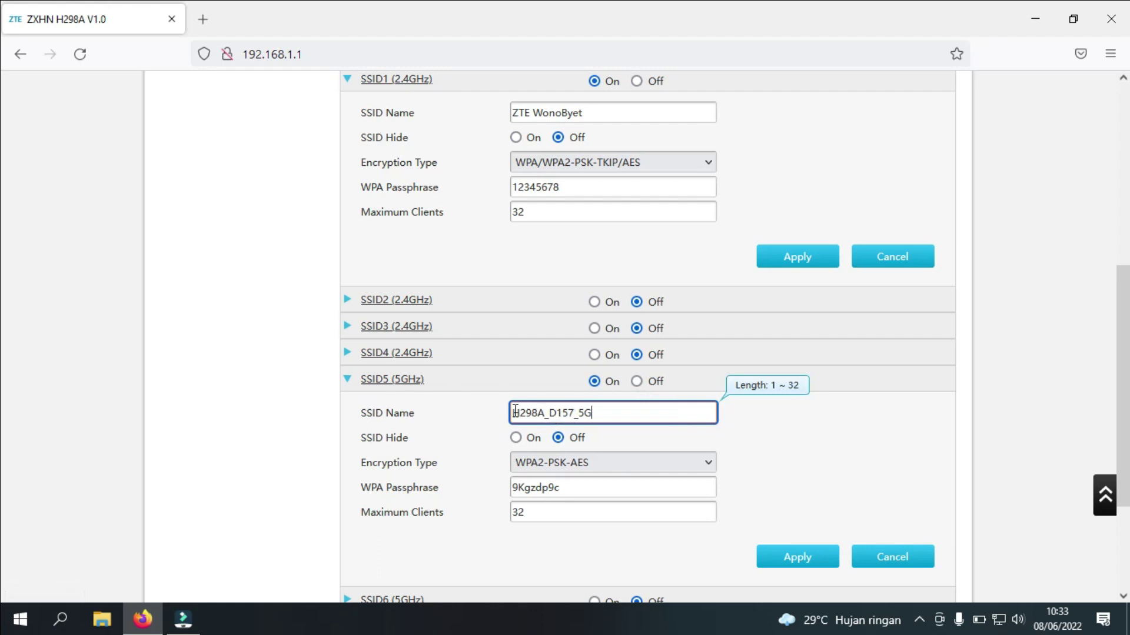
pyautogui.moveTo(512, 412); pyautogui.dragTo(617, 408)
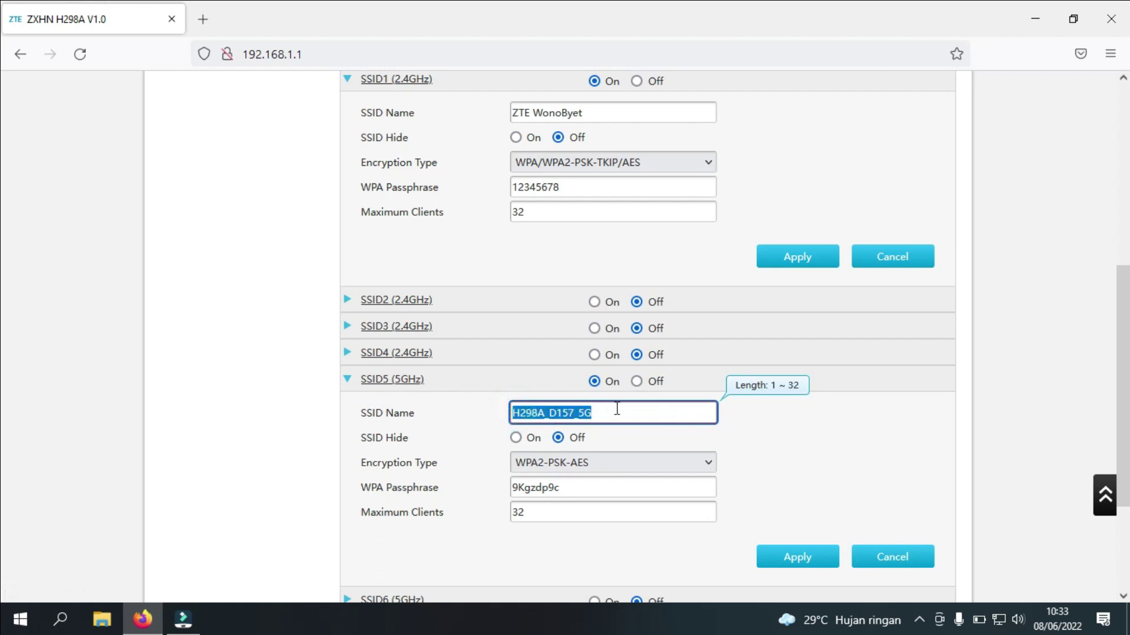
pyautogui.write('ZTE')
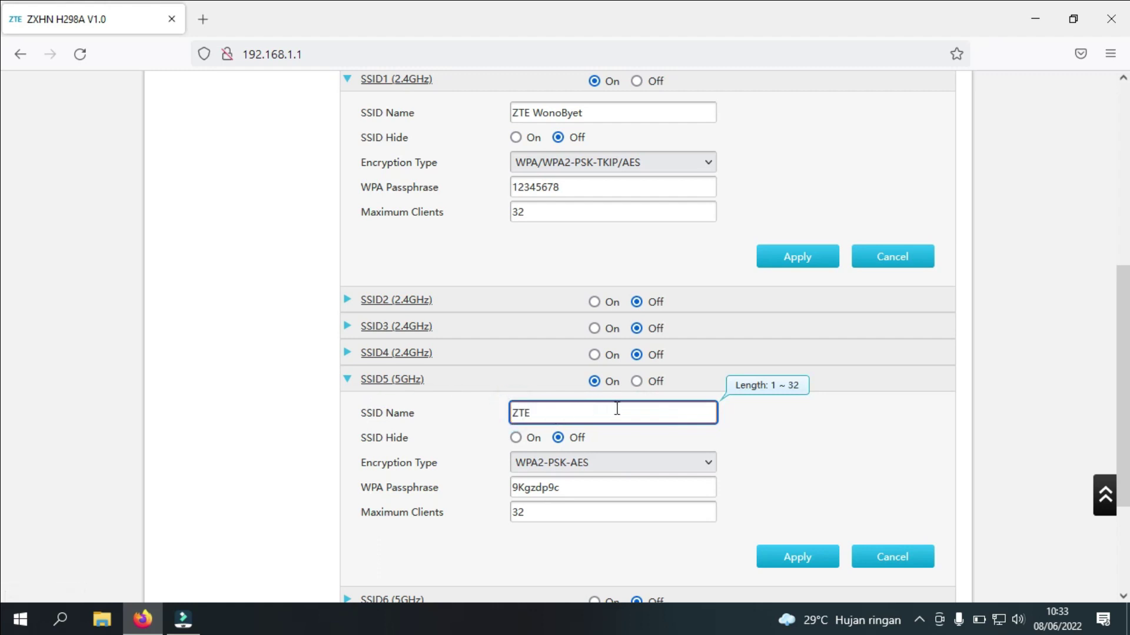
pyautogui.write(' WOnoByte')
pyautogui.moveTo(570, 488); pyautogui.dragTo(510, 487)
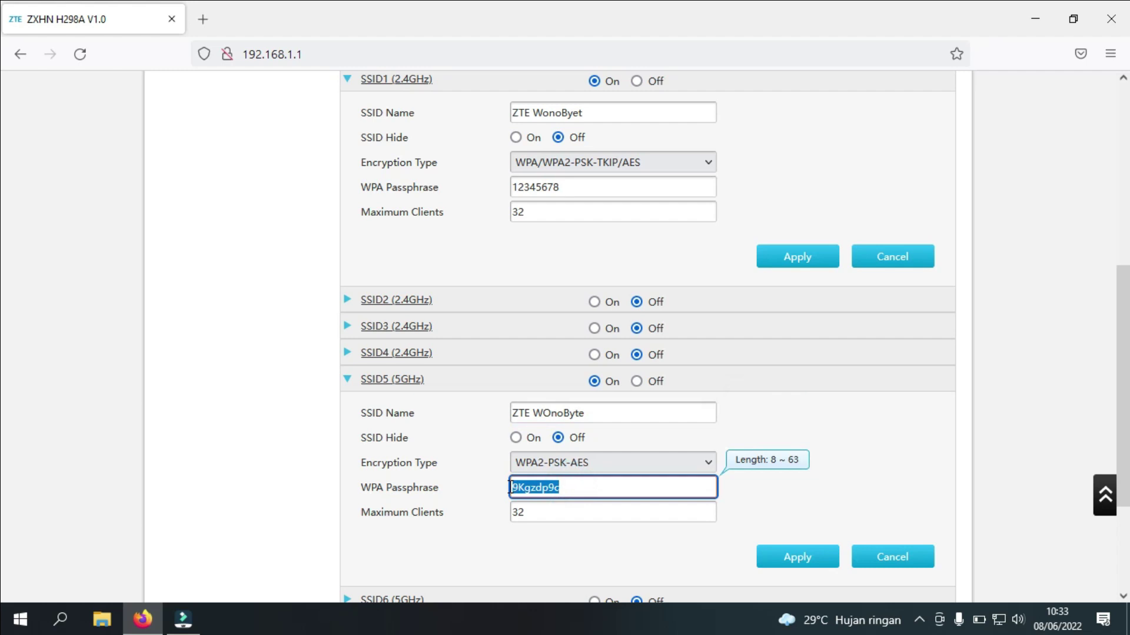
pyautogui.write('12345678')
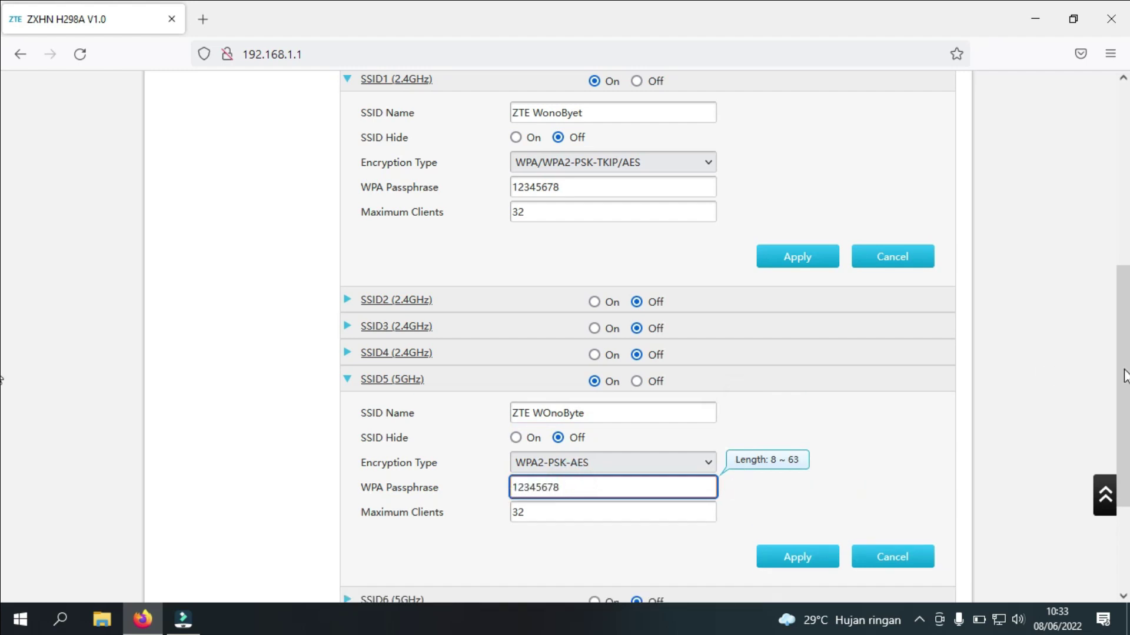
pyautogui.scroll(-1, 1123, 376)
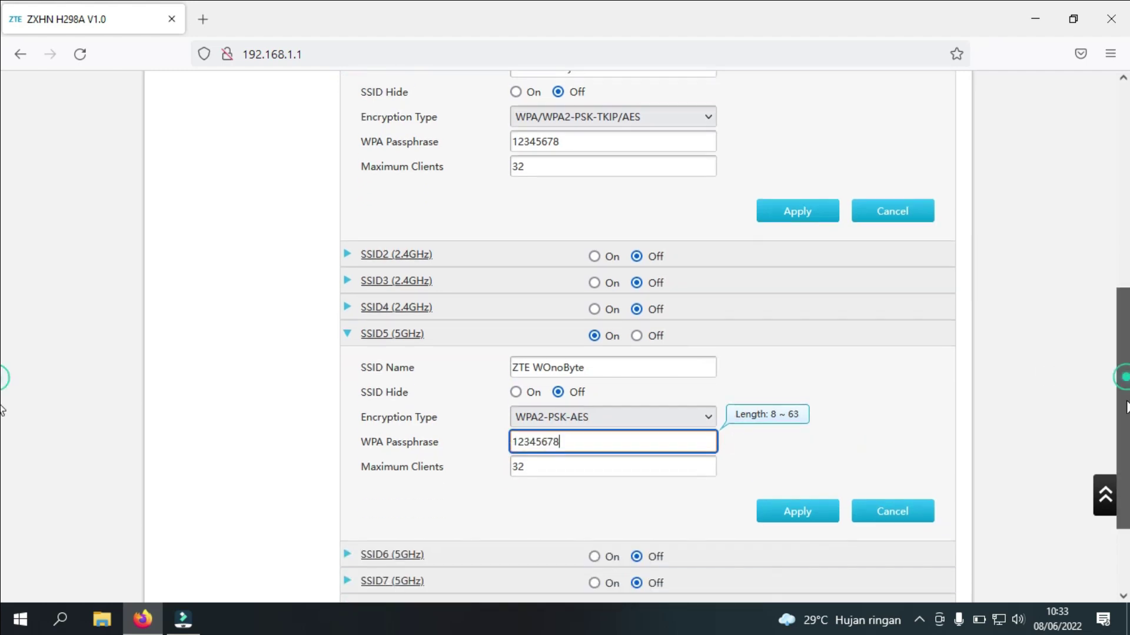
pyautogui.click(777, 507)
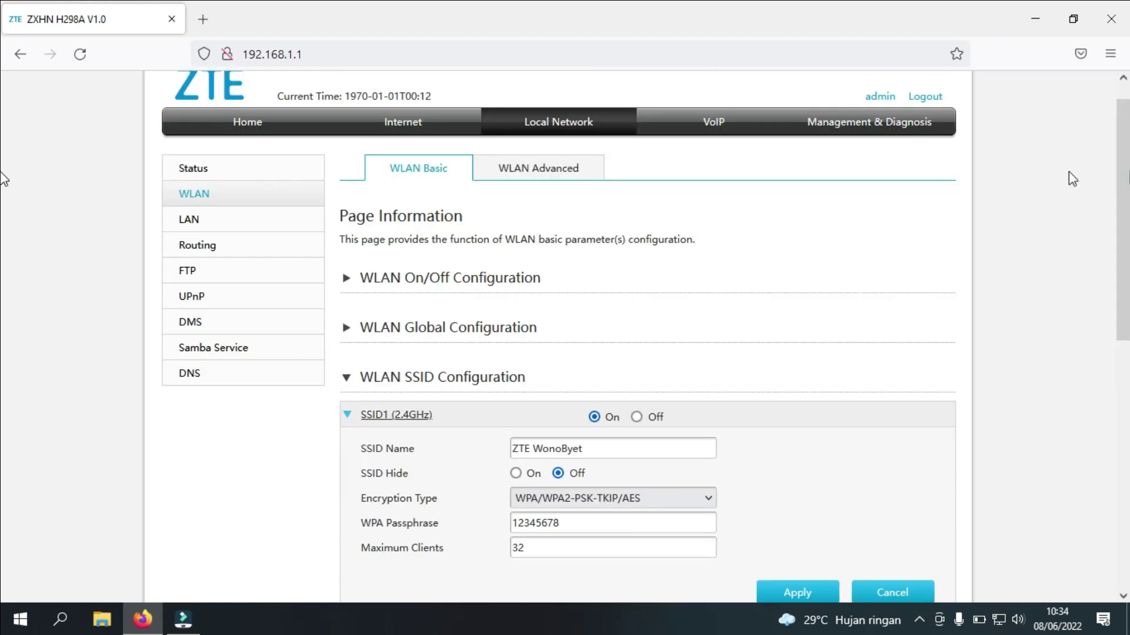
# Open LAN > DHCP Server and change the LAN IP address's third octet to 11
pyautogui.click(195, 226)
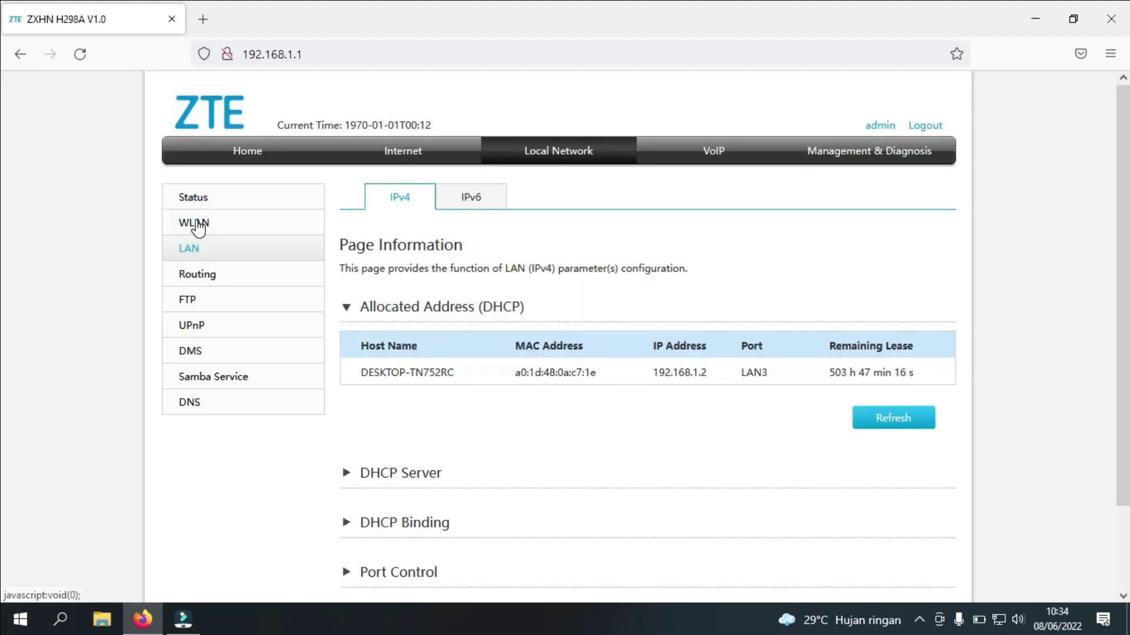
pyautogui.scroll(-2, 3, 271)
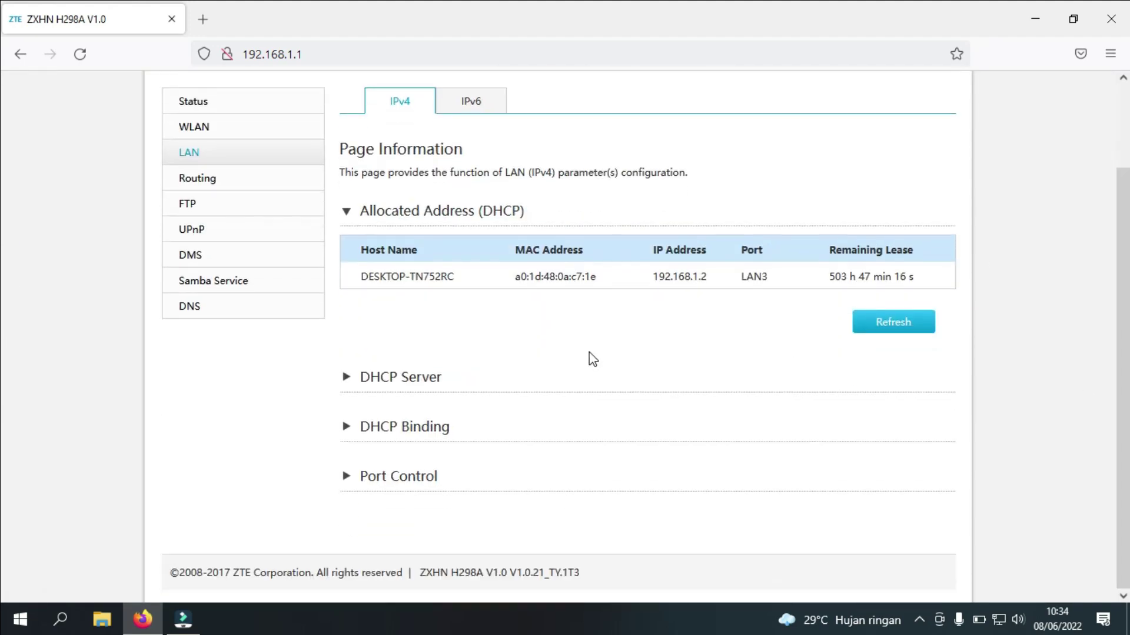
pyautogui.click(403, 386)
pyautogui.scroll(-3, 2, 248)
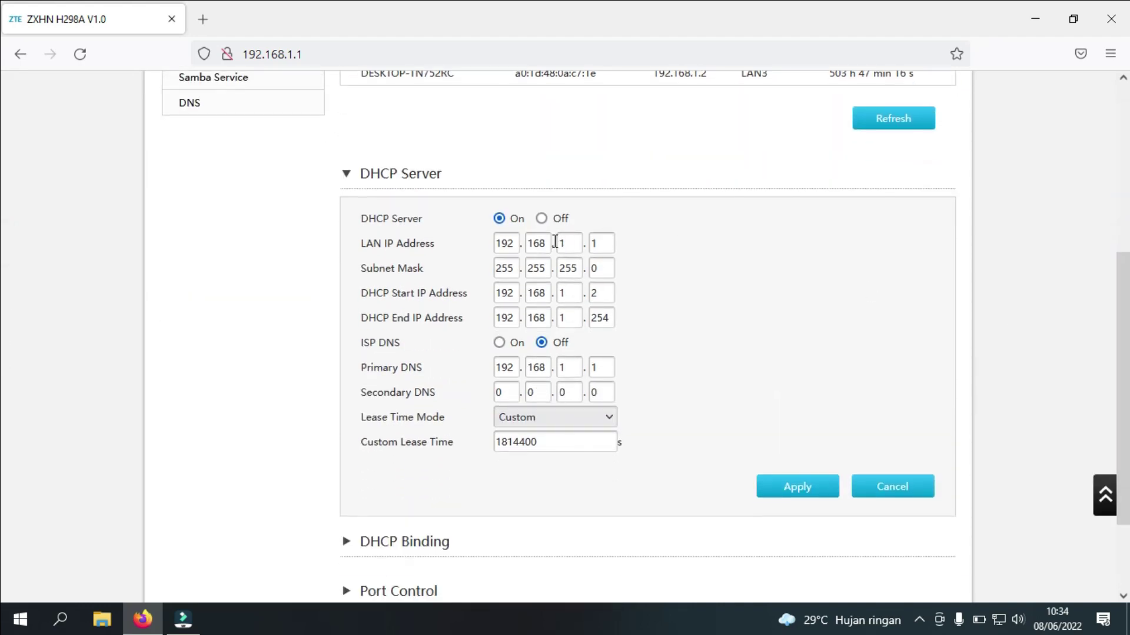
pyautogui.click(573, 245)
pyautogui.doubleClick(569, 244)
pyautogui.write('10')
pyautogui.press('BackSpace')
pyautogui.write('1')
pyautogui.press('Tab')
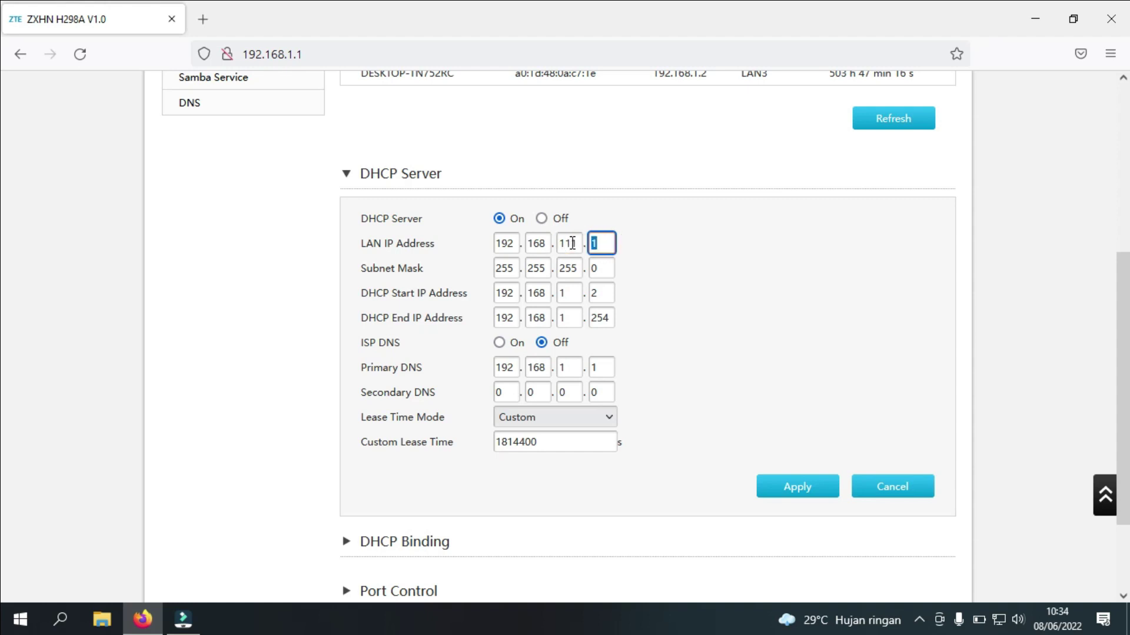